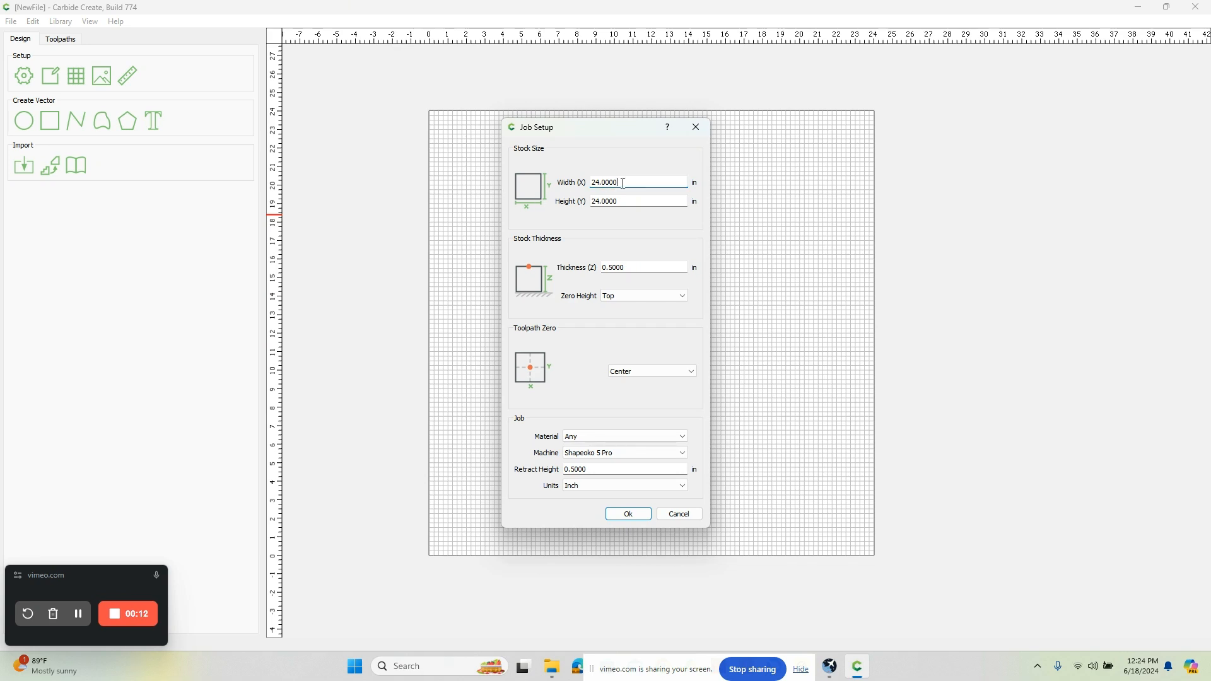
Step: Set the stock width and height to 6 in each in the job setup and apply it
{"action": "type", "text": "6"}
{"action": "key", "text": "Tab"}
{"action": "type", "text": "6"}
{"action": "key", "text": "Tab"}
{"action": "left_click", "coordinate": [642, 263]}
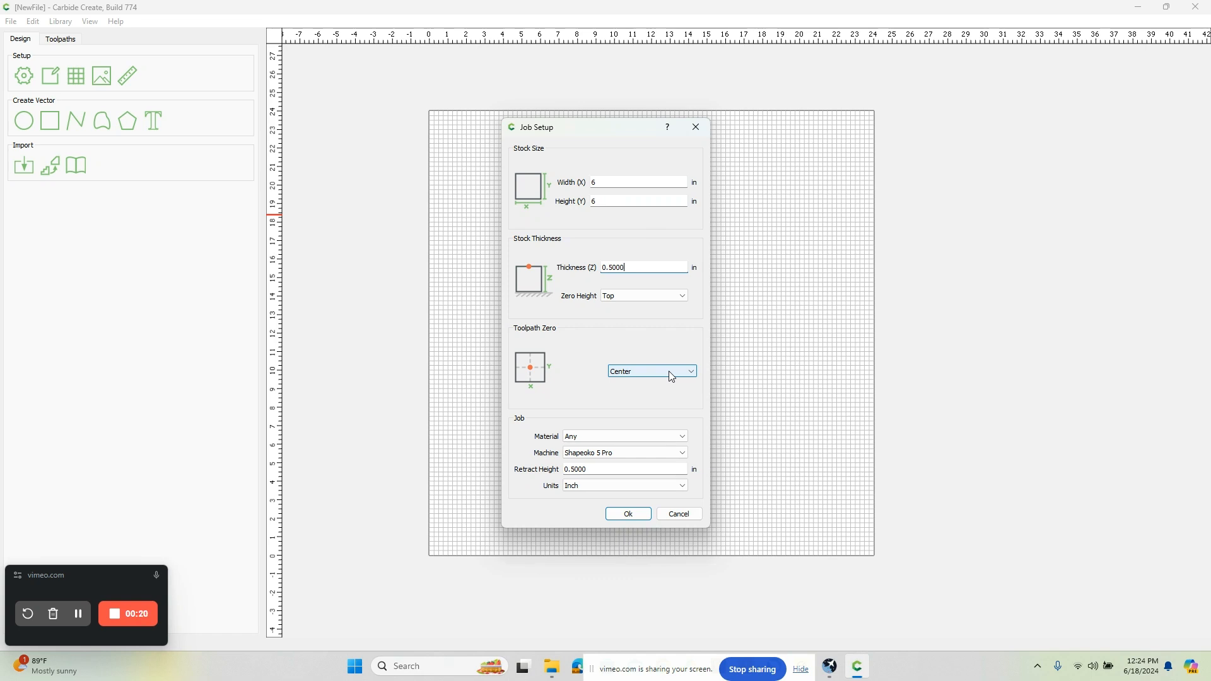
{"action": "left_click", "coordinate": [637, 517]}
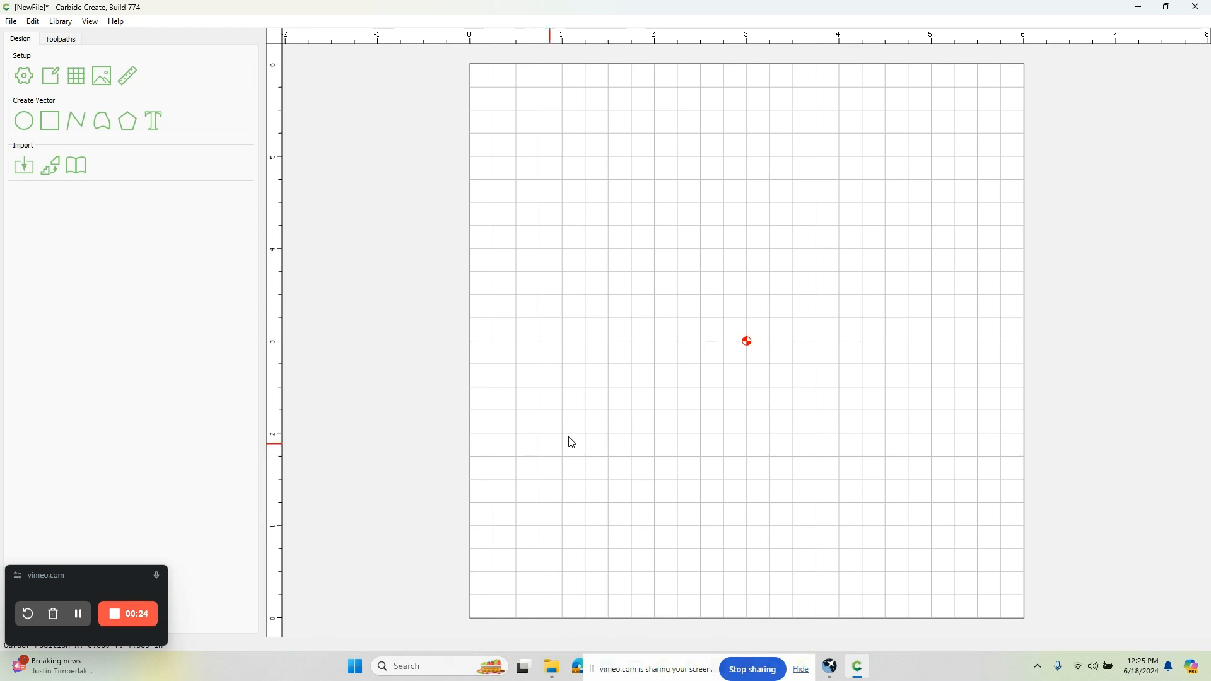
Step: Import the Florida.dxf vector file into the design and deselect it
{"action": "scroll", "coordinate": [572, 443], "scroll_direction": "down", "scroll_amount": 1}
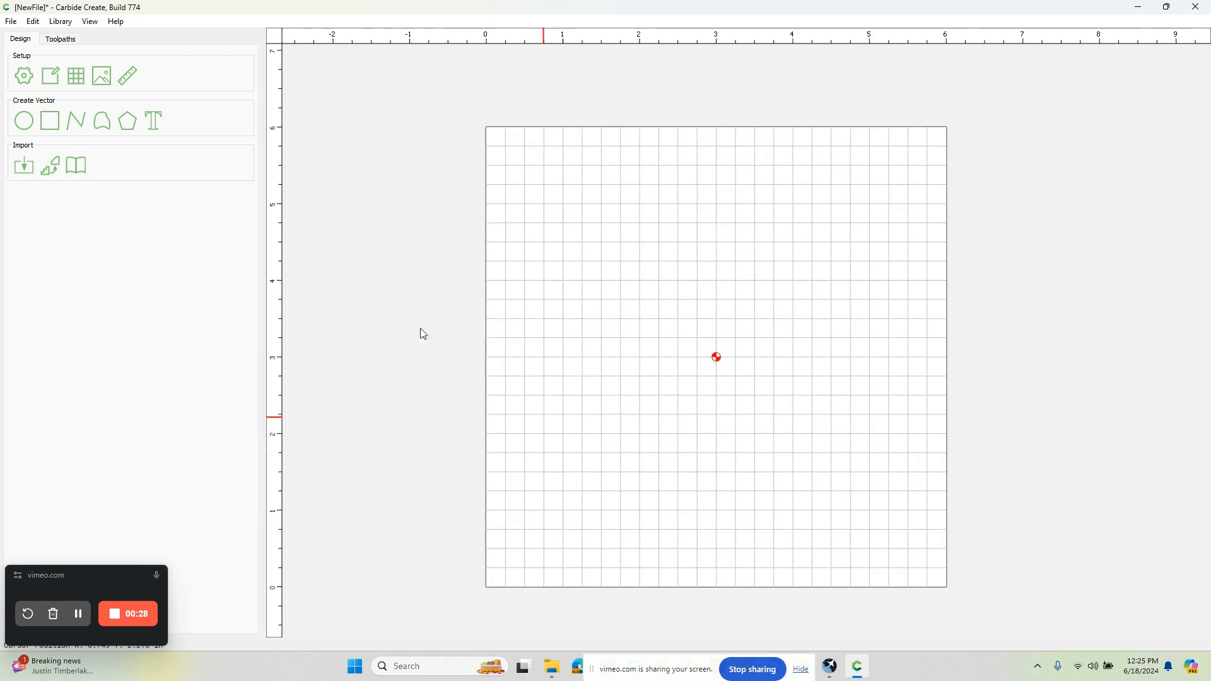
{"action": "left_click", "coordinate": [26, 168]}
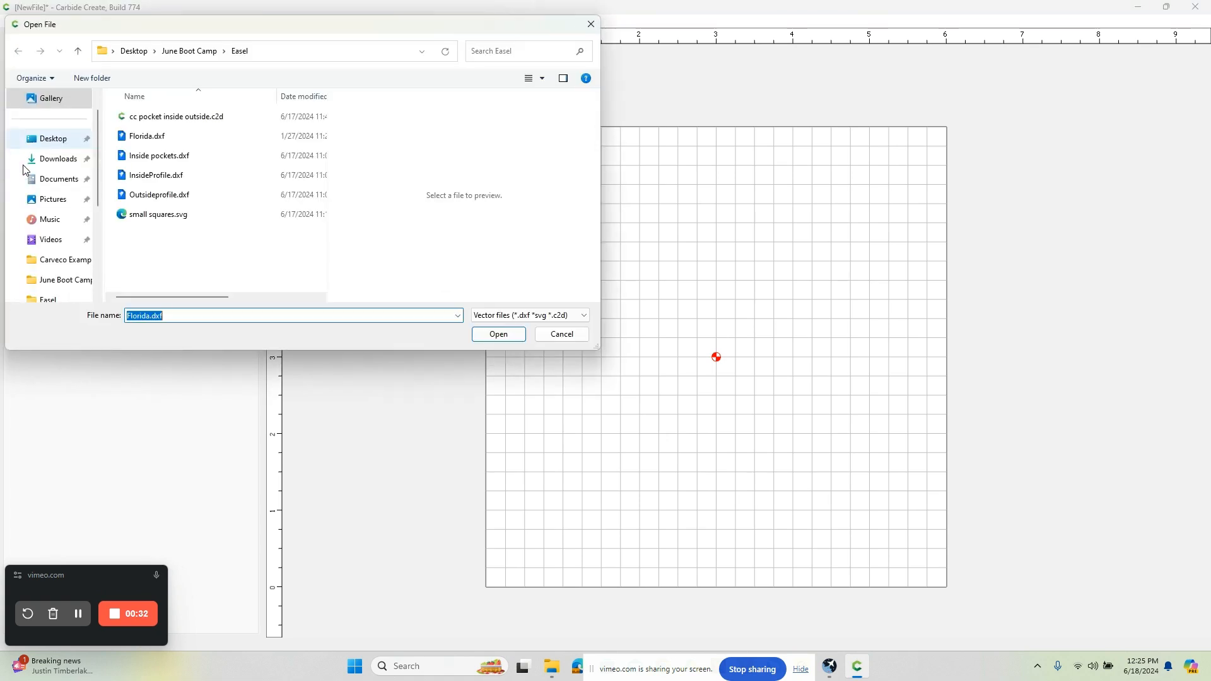
{"action": "left_click", "coordinate": [493, 334]}
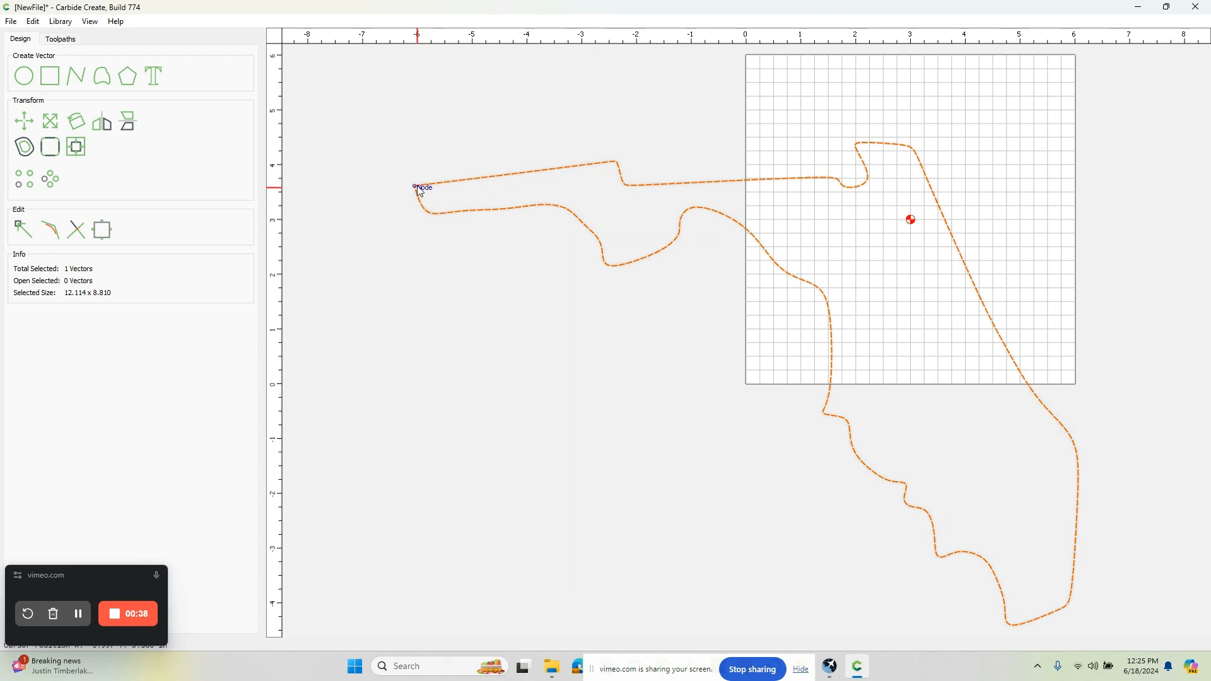
{"action": "left_click", "coordinate": [413, 277]}
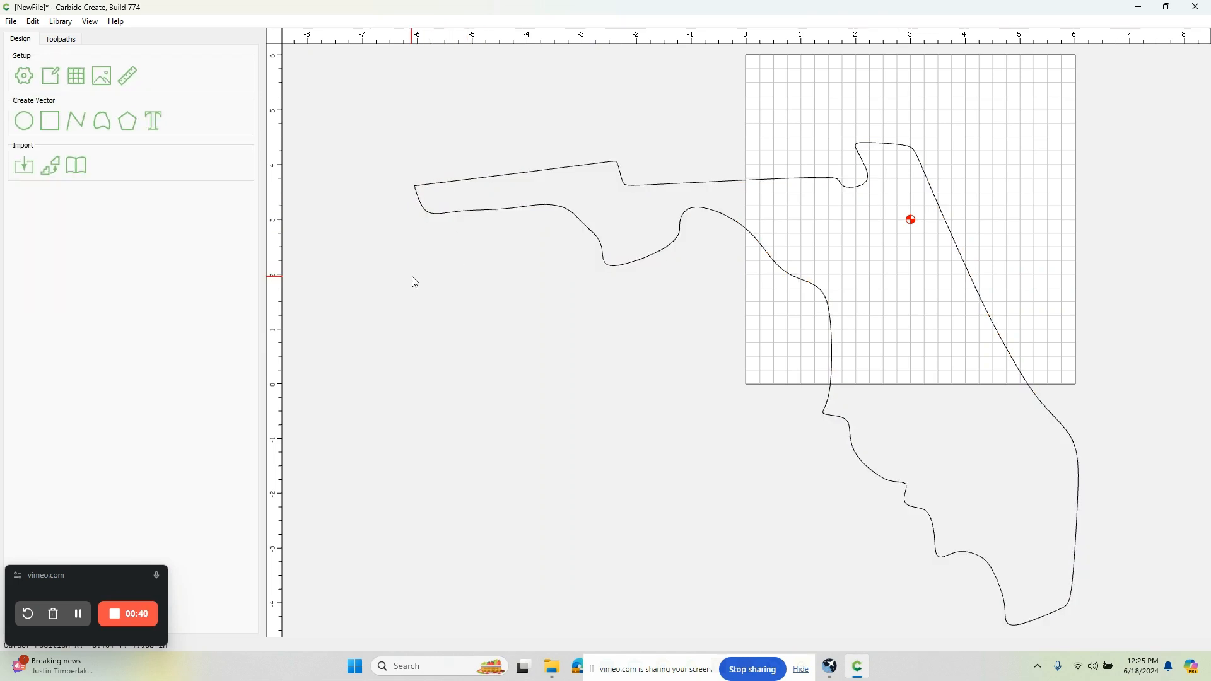
Step: Scale the Florida outline proportionally to about 4.75 × 3.45 in and centre it on the stock
{"action": "left_click_drag", "start_coordinate": [380, 94], "coordinate": [1116, 630]}
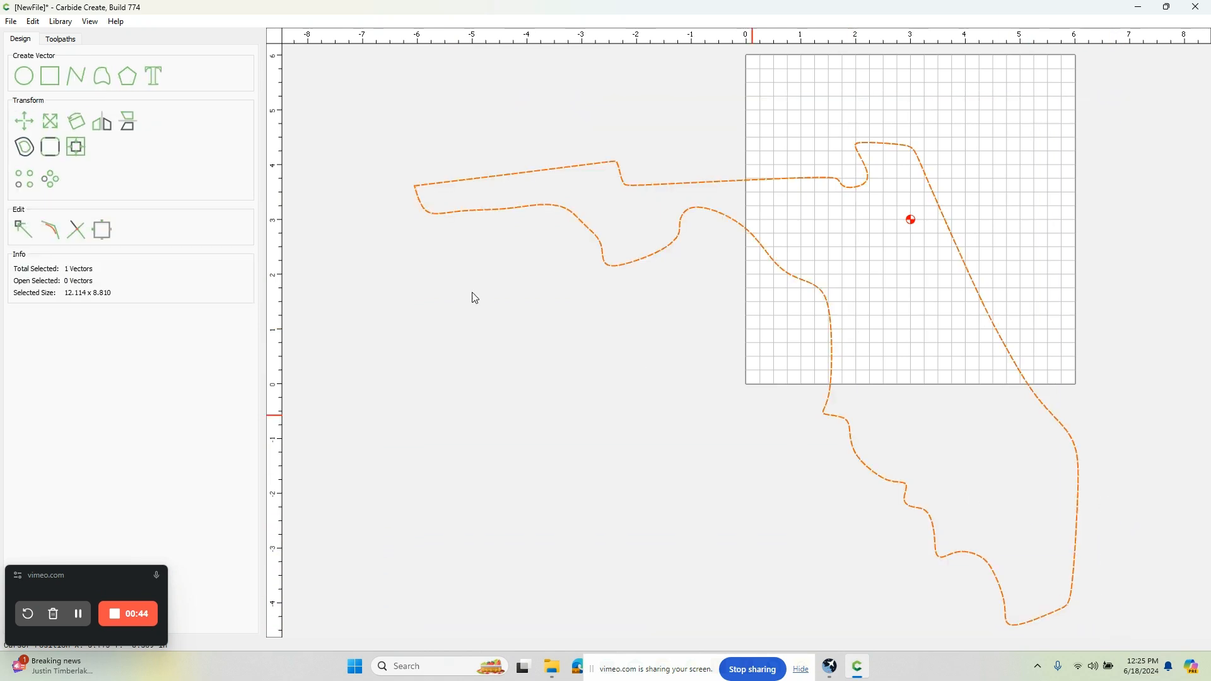
{"action": "left_click", "coordinate": [51, 124]}
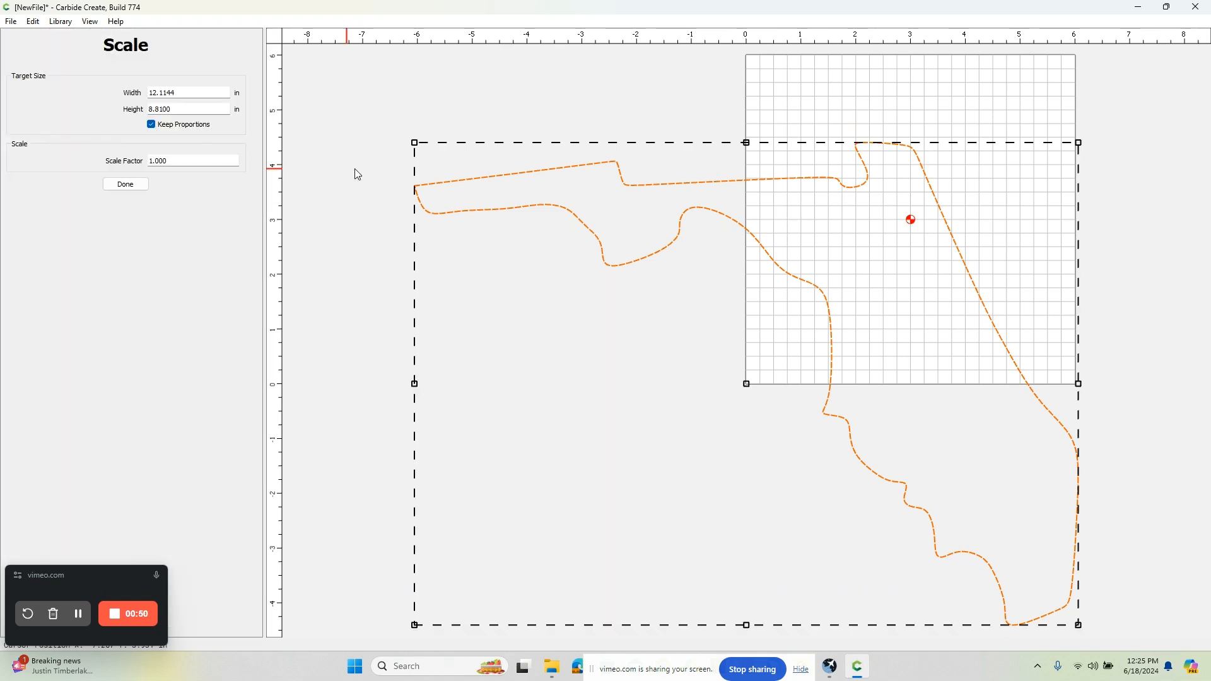
{"action": "left_click_drag", "start_coordinate": [415, 143], "coordinate": [740, 384]}
{"action": "left_click_drag", "start_coordinate": [913, 502], "coordinate": [911, 219]}
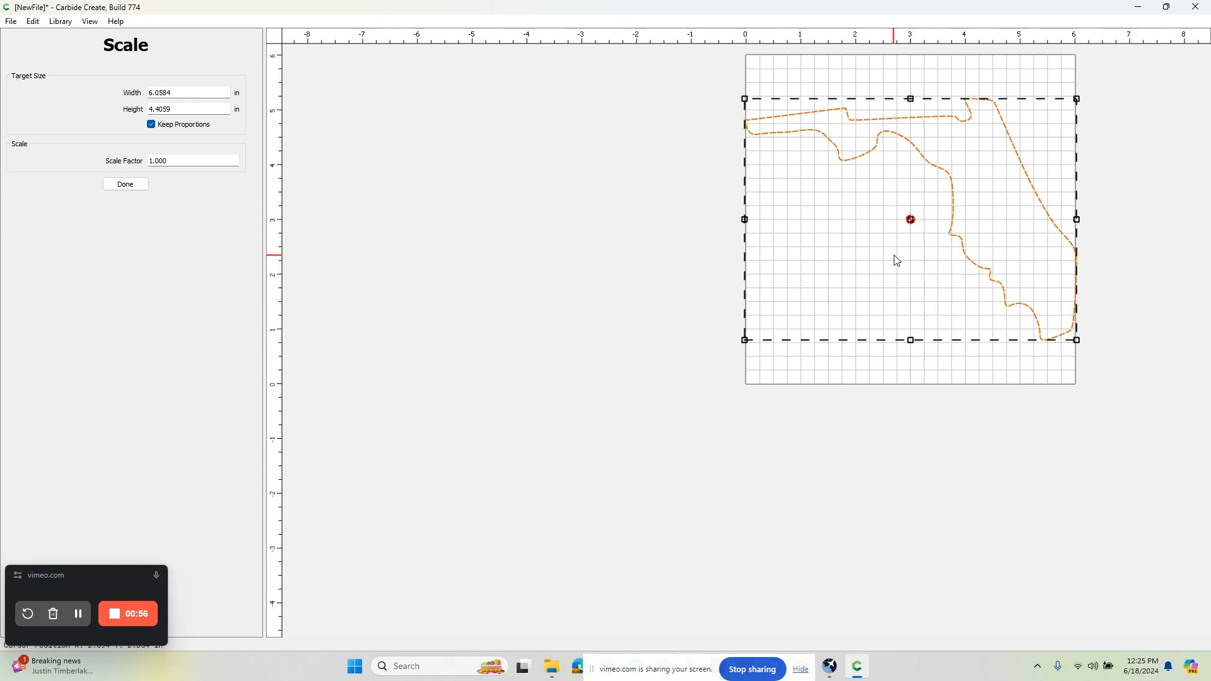
{"action": "left_click_drag", "start_coordinate": [744, 99], "coordinate": [816, 151]}
{"action": "left_click_drag", "start_coordinate": [947, 246], "coordinate": [913, 220]}
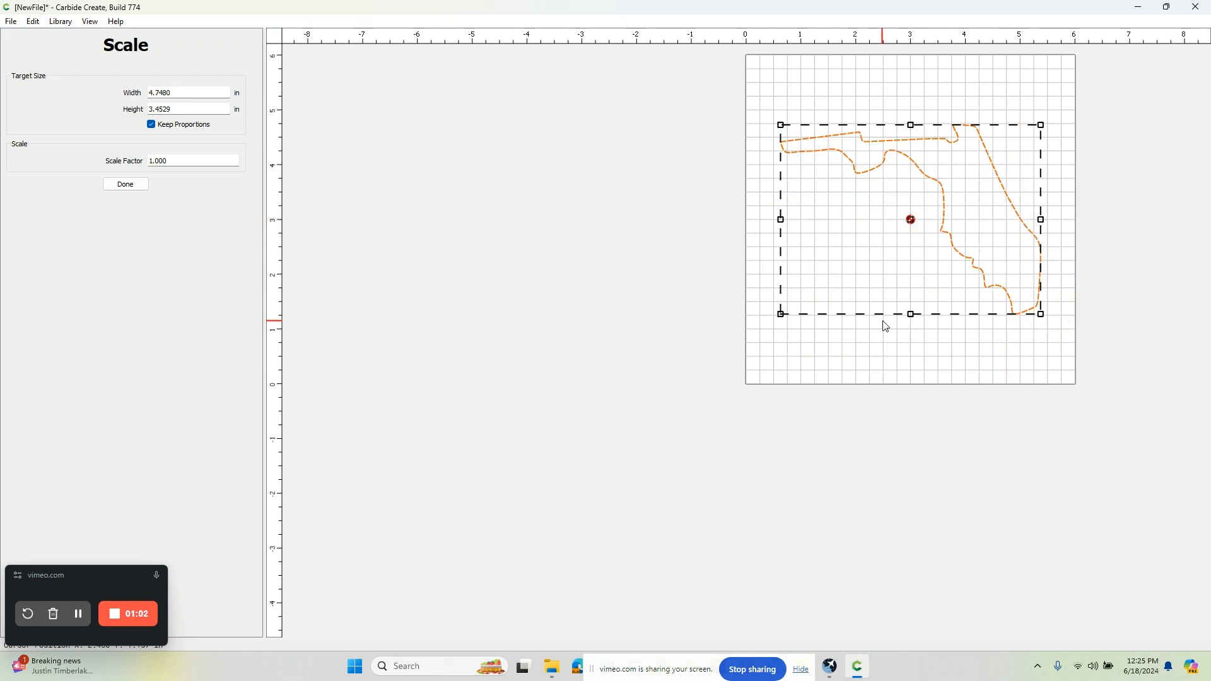
{"action": "left_click", "coordinate": [138, 188]}
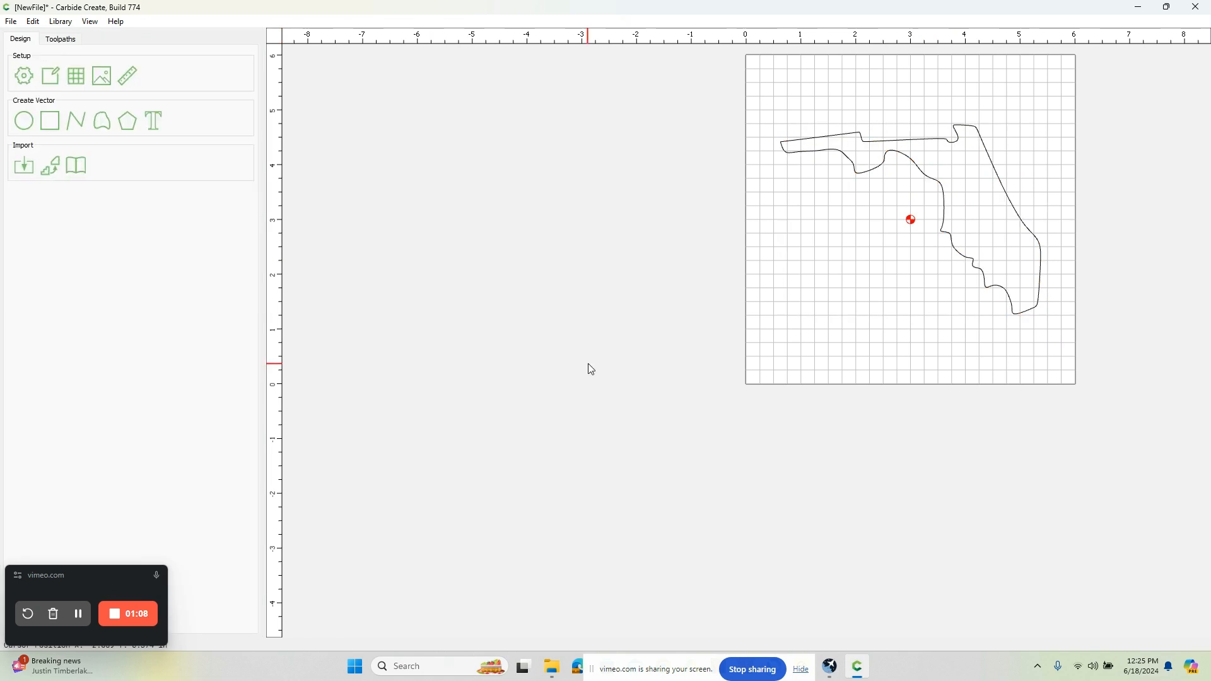
Step: Offset the Florida outline to the outside by 0.25 in
{"action": "left_click", "coordinate": [811, 153]}
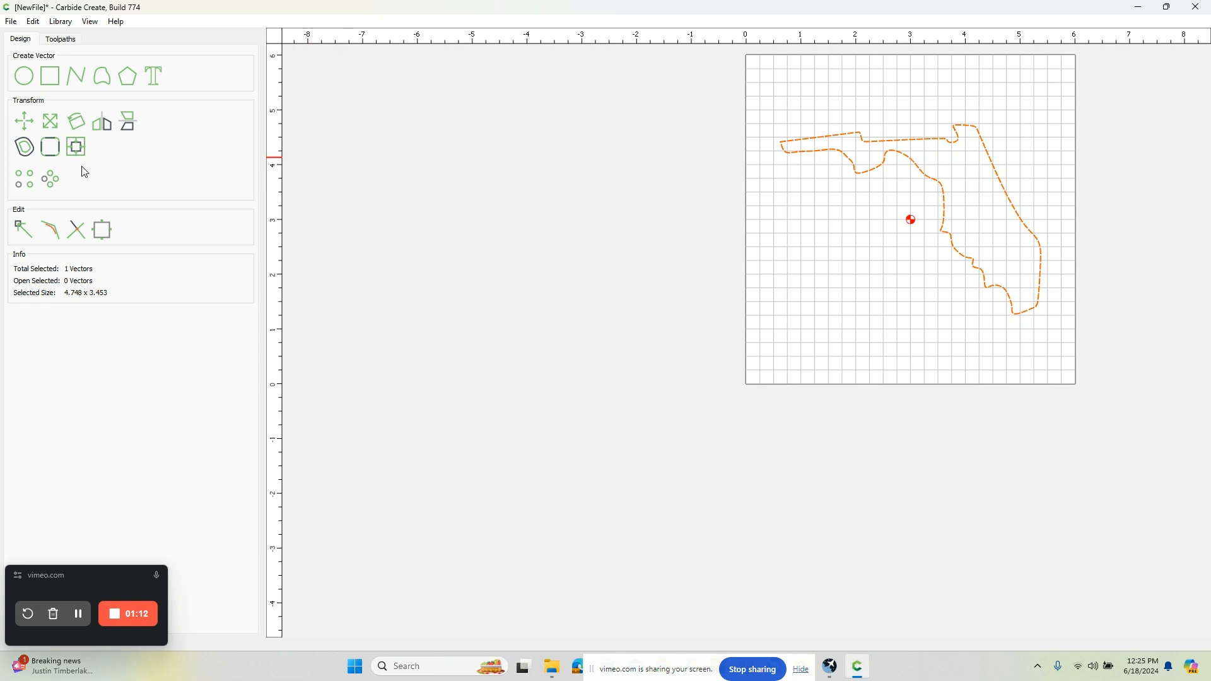
{"action": "left_click", "coordinate": [26, 148]}
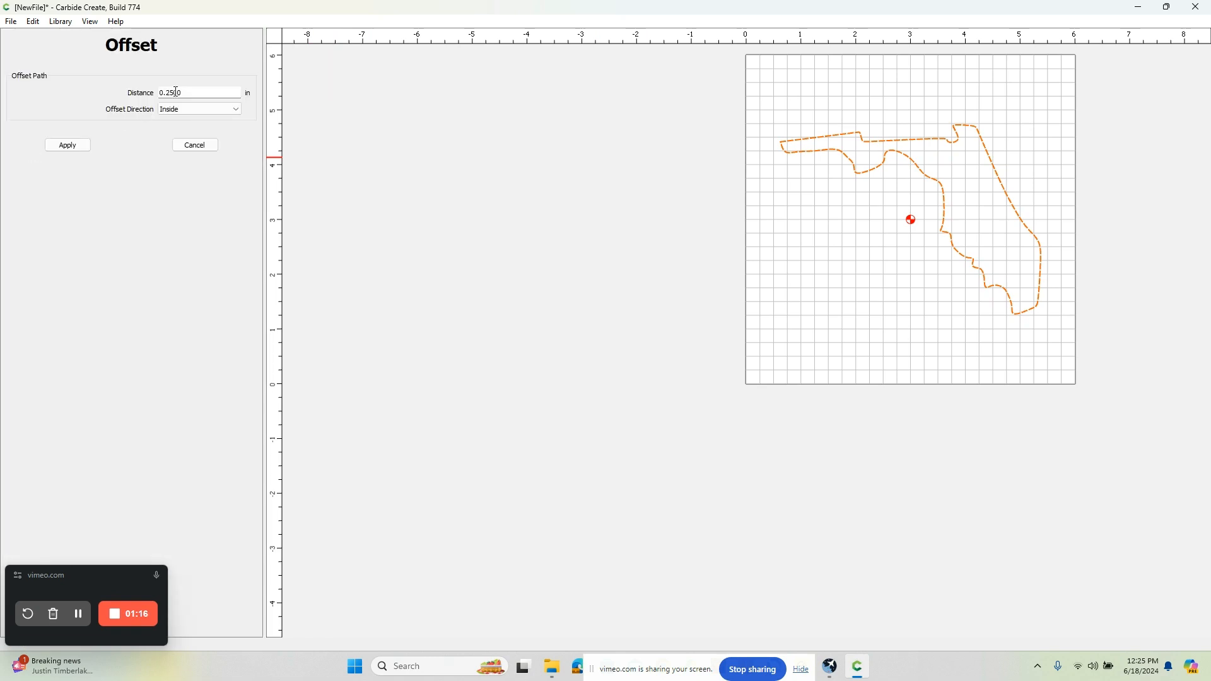
{"action": "left_click", "coordinate": [198, 111]}
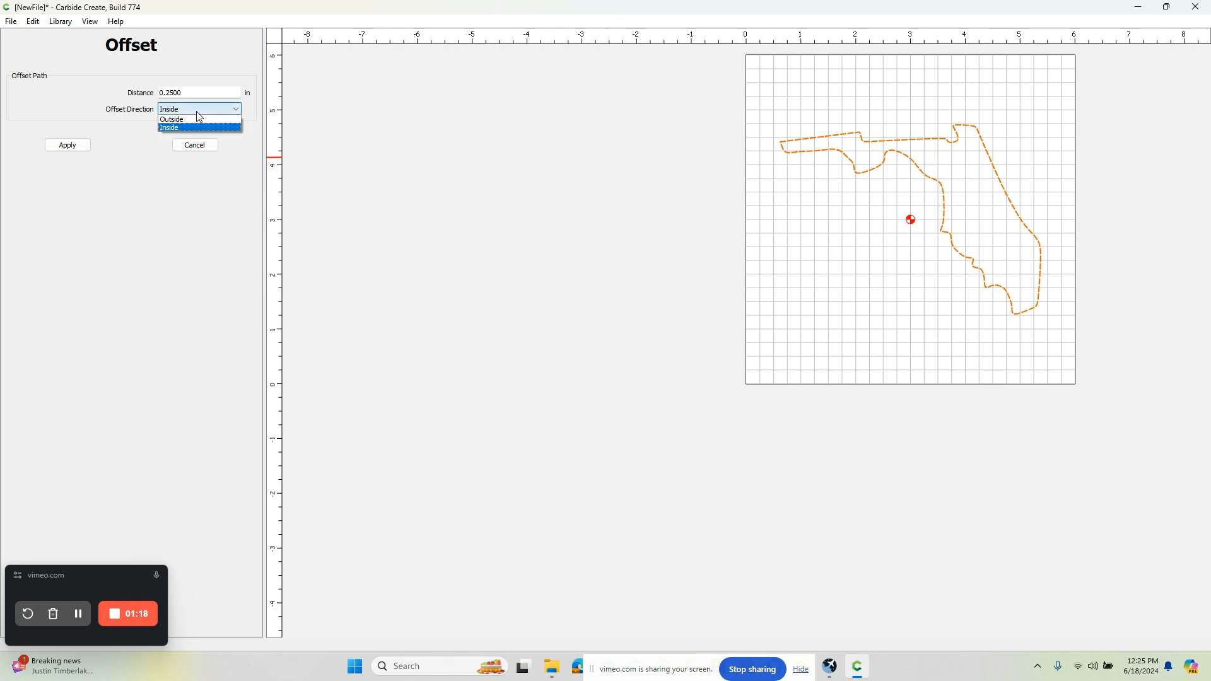
{"action": "left_click", "coordinate": [202, 122]}
{"action": "left_click", "coordinate": [68, 146]}
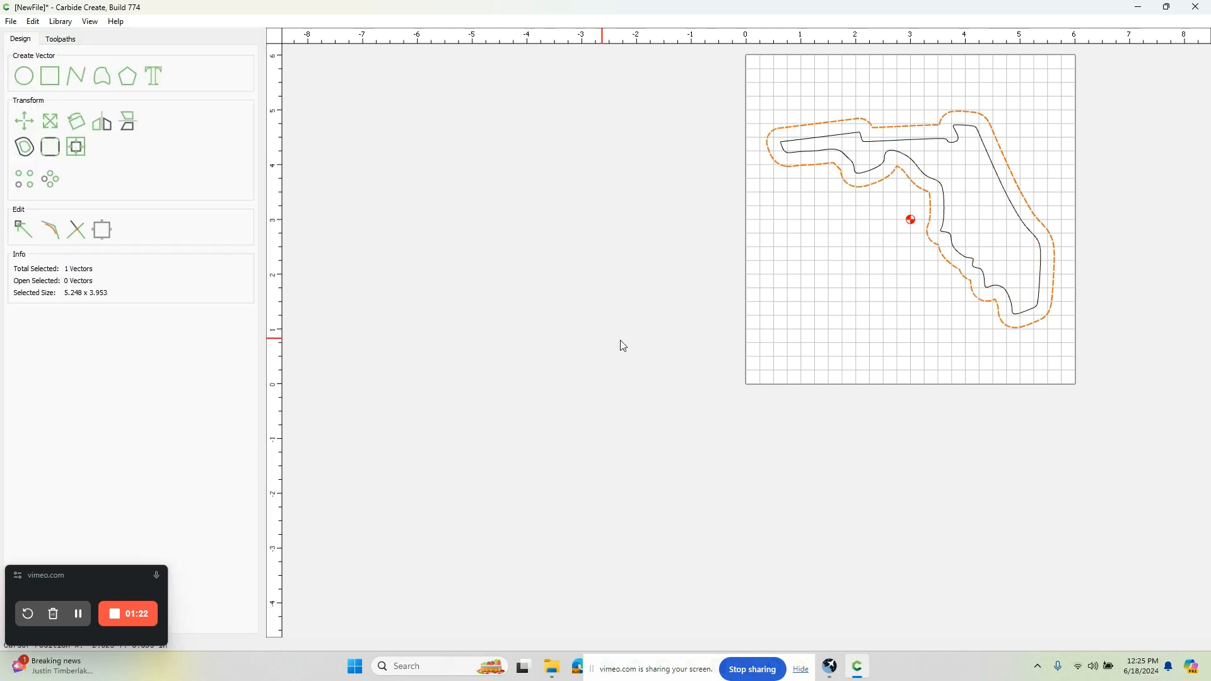
{"action": "left_click", "coordinate": [622, 346]}
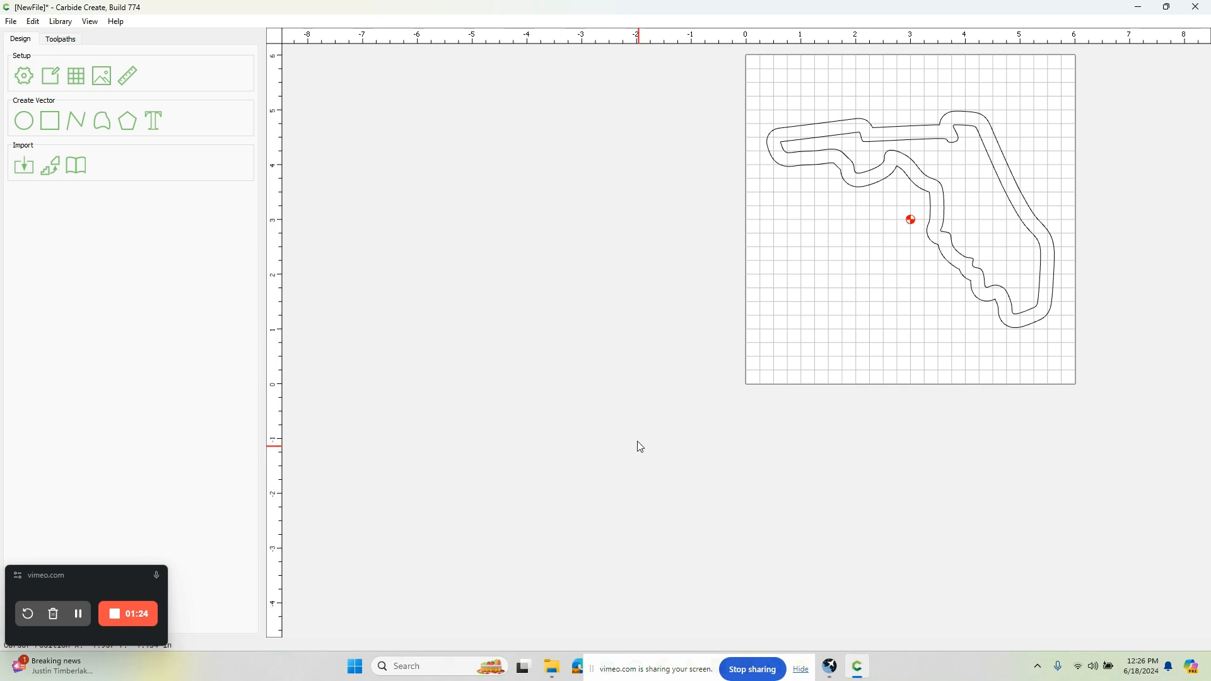
Step: Examine the original Florida outline and the offset outline around it up close
{"action": "scroll", "coordinate": [633, 441], "scroll_direction": "down", "scroll_amount": 1}
{"action": "scroll", "coordinate": [835, 383], "scroll_direction": "down", "scroll_amount": 1}
{"action": "scroll", "coordinate": [832, 377], "scroll_direction": "up", "scroll_amount": 2}
{"action": "scroll", "coordinate": [814, 396], "scroll_direction": "down", "scroll_amount": 3}
{"action": "scroll", "coordinate": [883, 281], "scroll_direction": "up", "scroll_amount": 6}
{"action": "scroll", "coordinate": [826, 378], "scroll_direction": "down", "scroll_amount": 2}
{"action": "scroll", "coordinate": [681, 516], "scroll_direction": "down", "scroll_amount": 1}
{"action": "scroll", "coordinate": [852, 328], "scroll_direction": "up", "scroll_amount": 1}
{"action": "scroll", "coordinate": [851, 324], "scroll_direction": "up", "scroll_amount": 3}
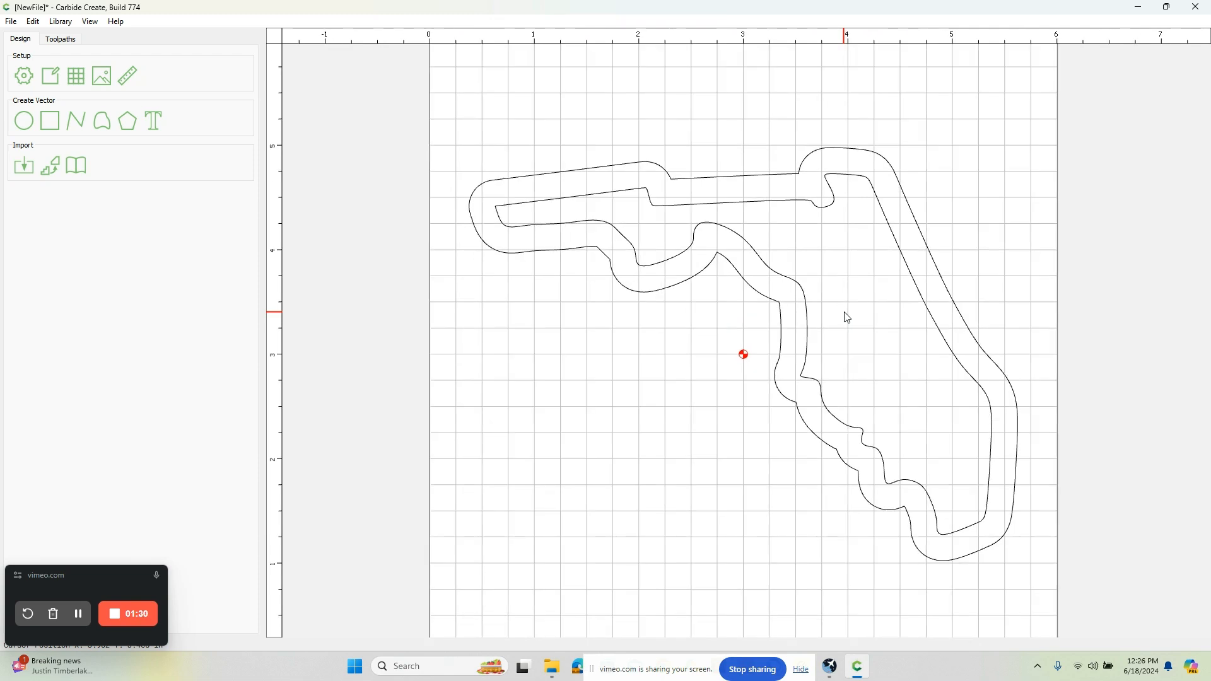
{"action": "left_click", "coordinate": [800, 286]}
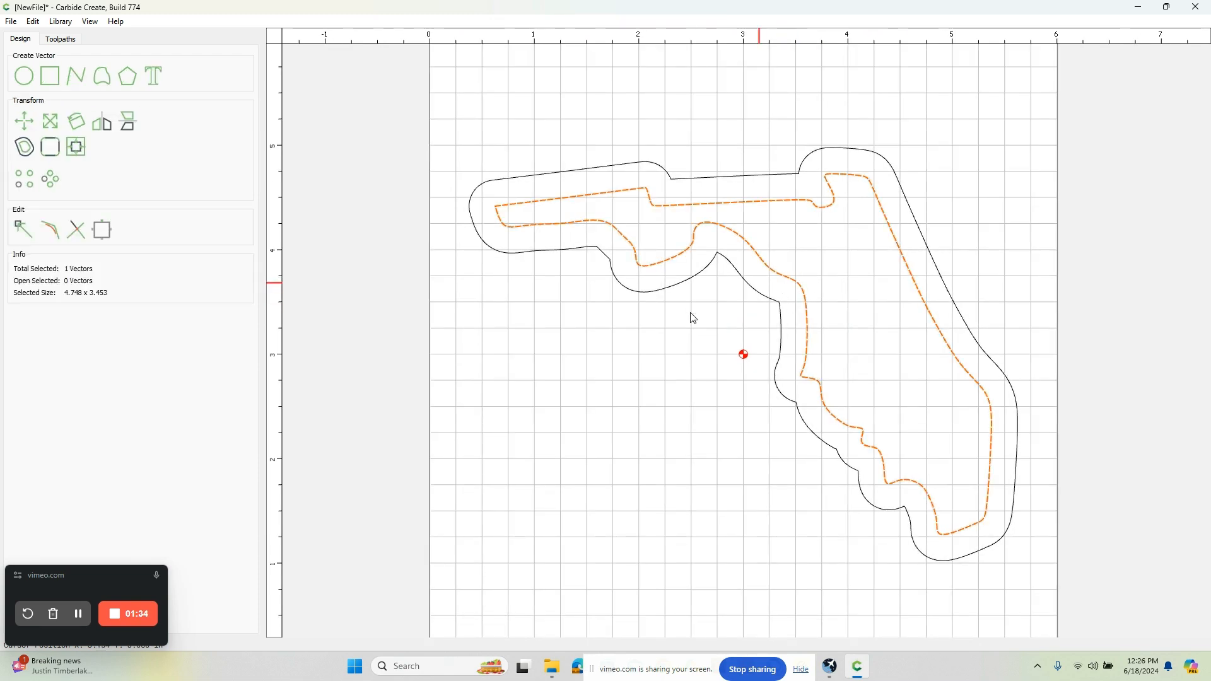
{"action": "left_click", "coordinate": [667, 295]}
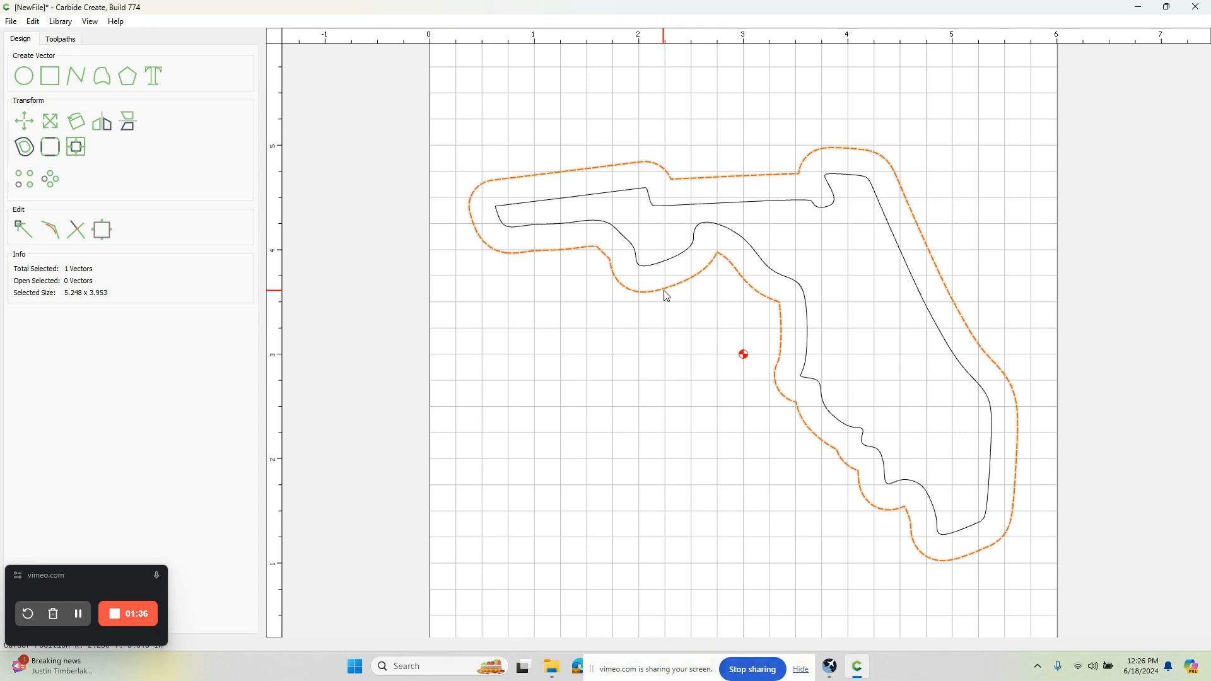
{"action": "left_click", "coordinate": [562, 133]}
Step: Start a pocket toolpath on the inner Florida outline, using the current selection
{"action": "left_click", "coordinate": [625, 193]}
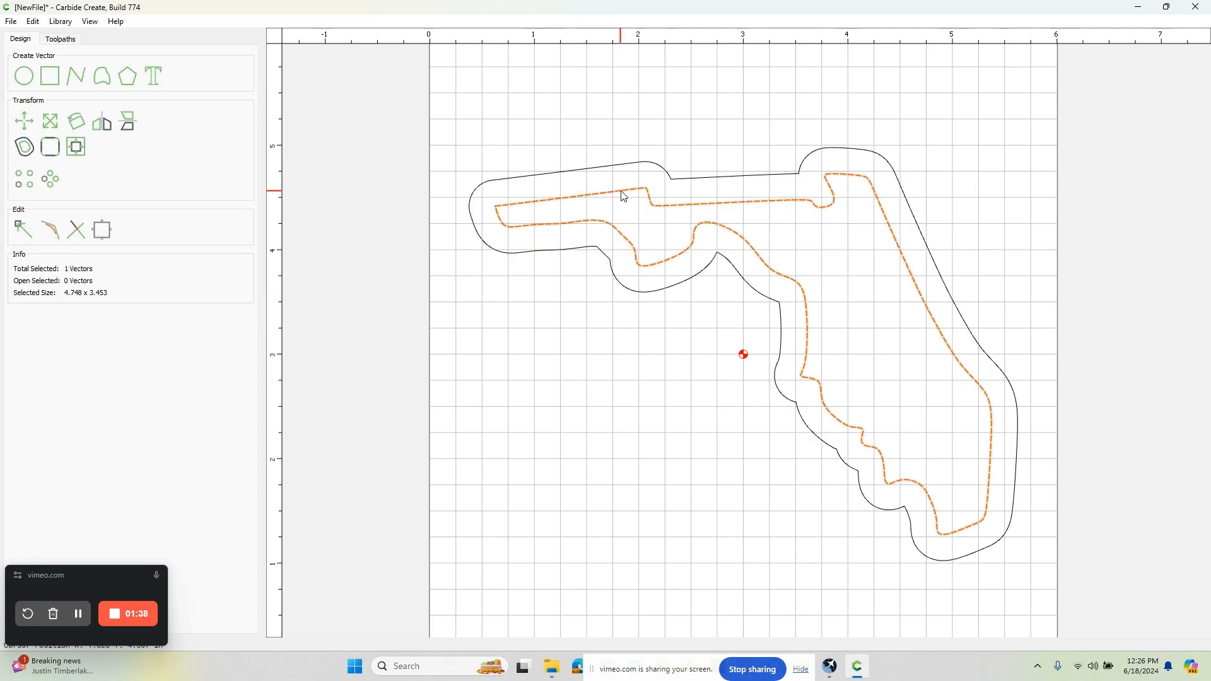
{"action": "left_click", "coordinate": [69, 42]}
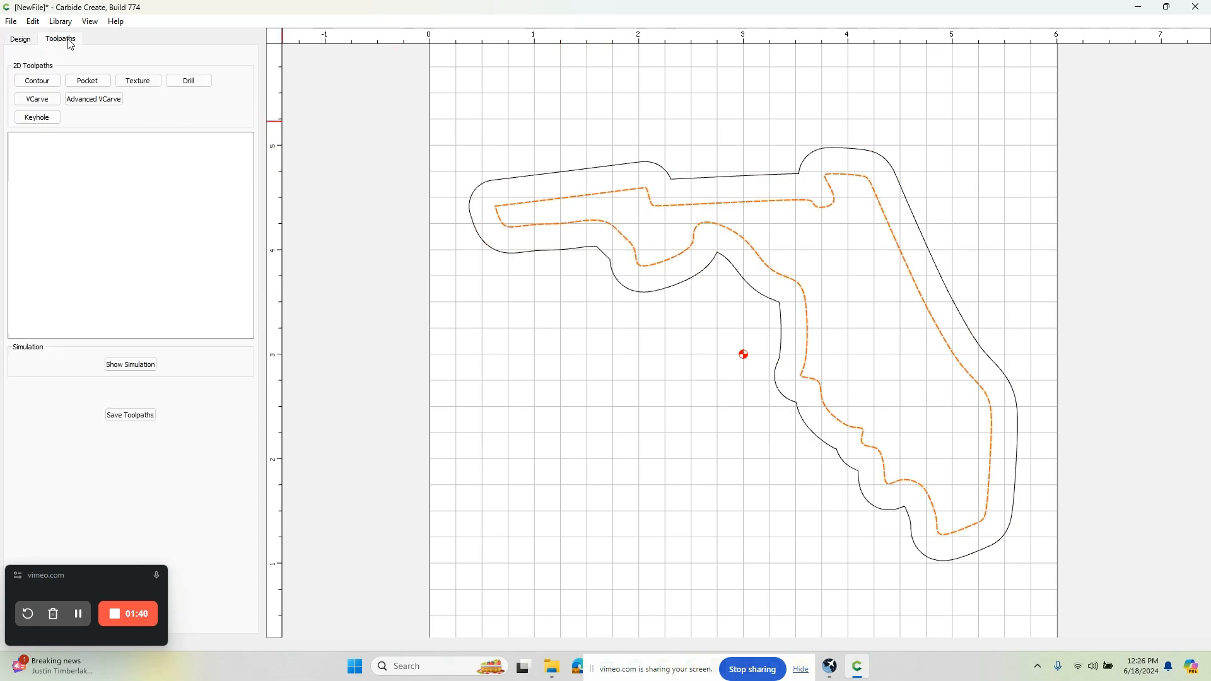
{"action": "left_click", "coordinate": [98, 83]}
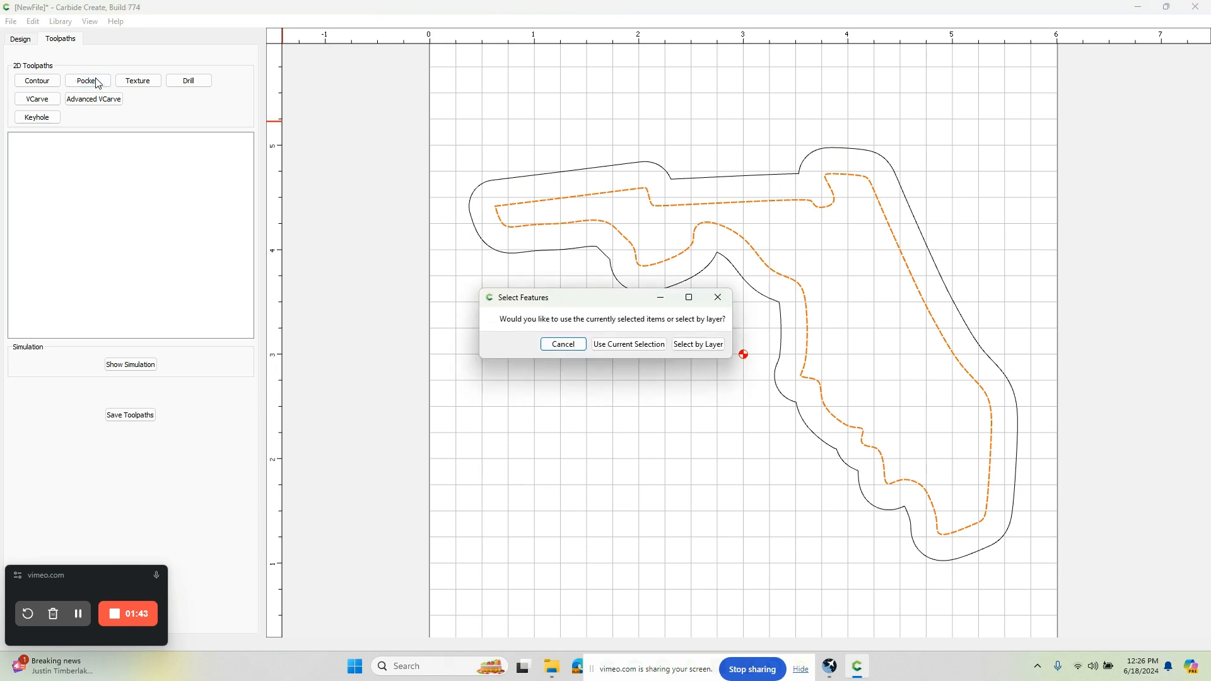
{"action": "left_click", "coordinate": [633, 348]}
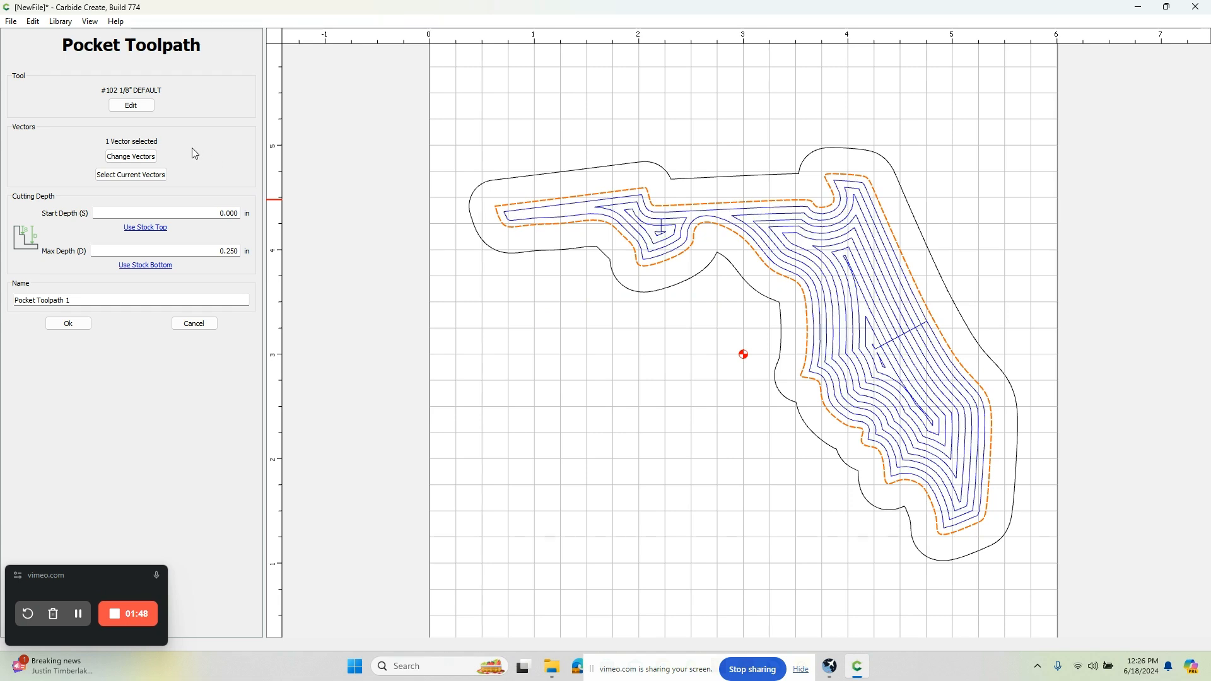
Step: Assign the #201 End Mill (1/4") from the Carbide 3D-Shapeoko HDM-Hardwood library to the pocket and create the toolpath
{"action": "left_click", "coordinate": [131, 106]}
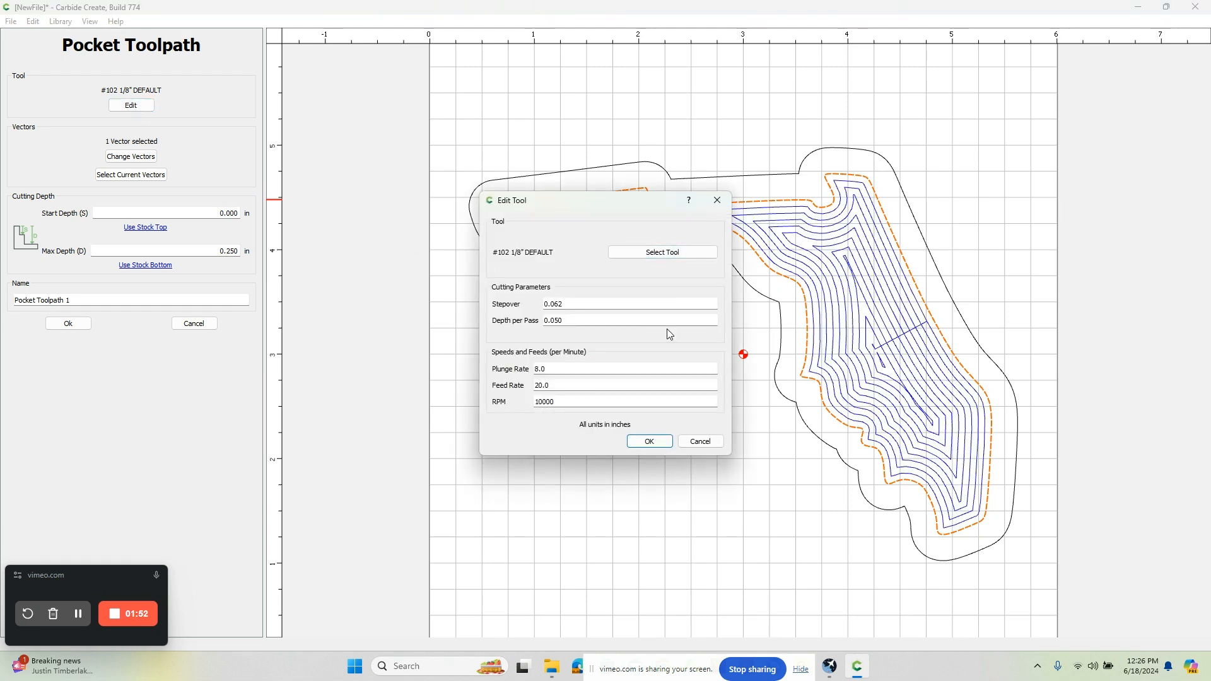
{"action": "left_click", "coordinate": [679, 254]}
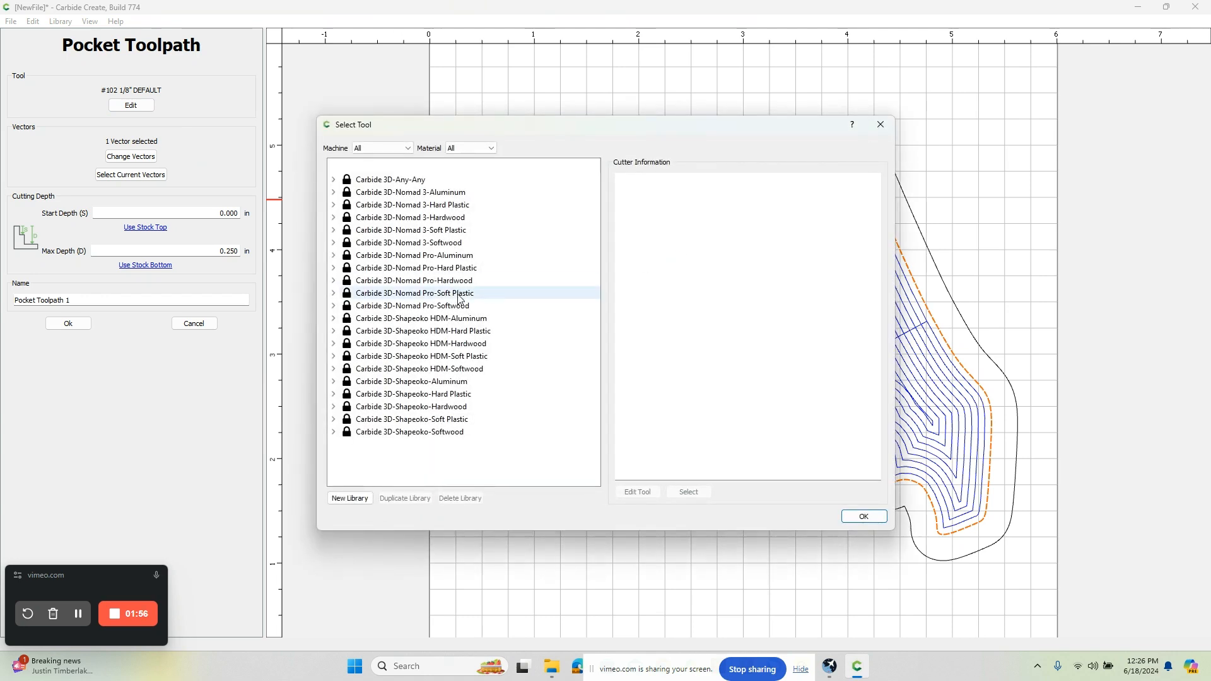
{"action": "left_click", "coordinate": [334, 344]}
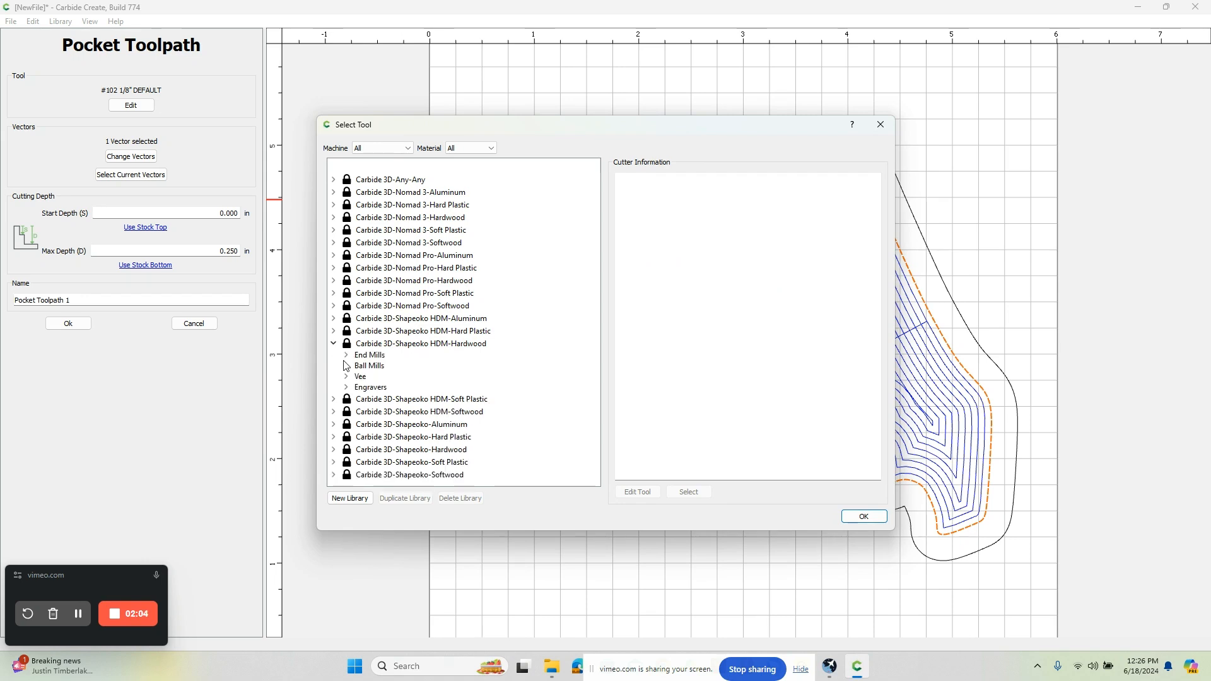
{"action": "left_click", "coordinate": [345, 356]}
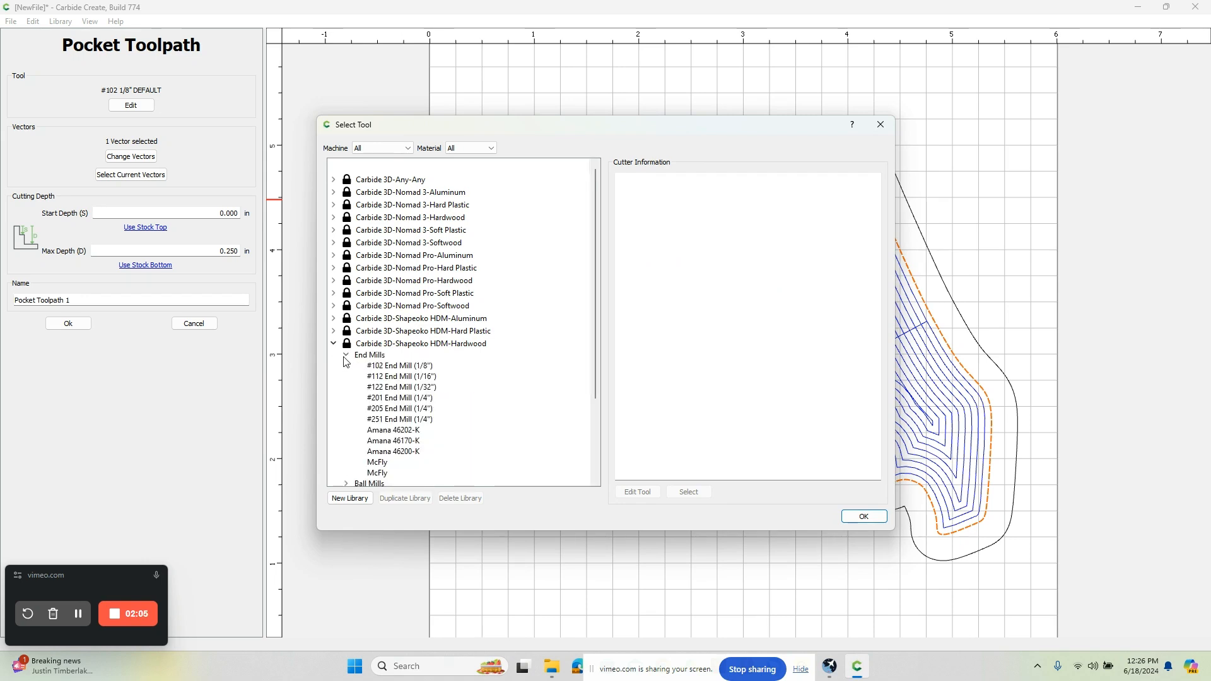
{"action": "left_click", "coordinate": [420, 398]}
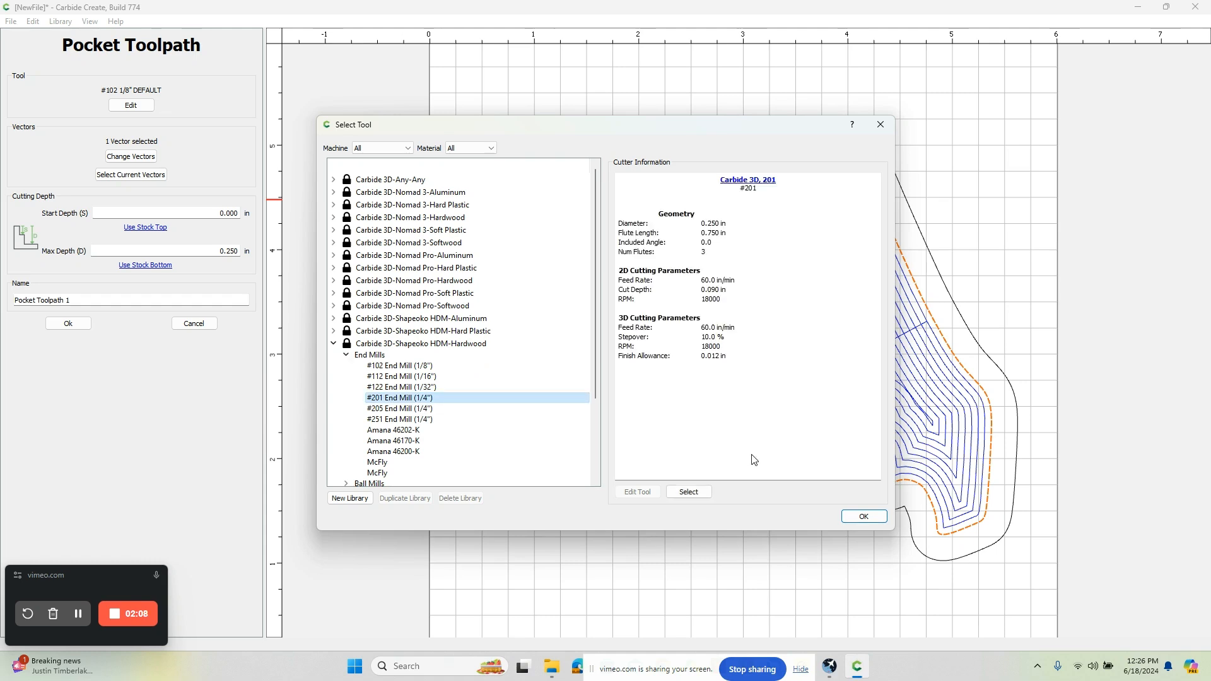
{"action": "left_click", "coordinate": [696, 494]}
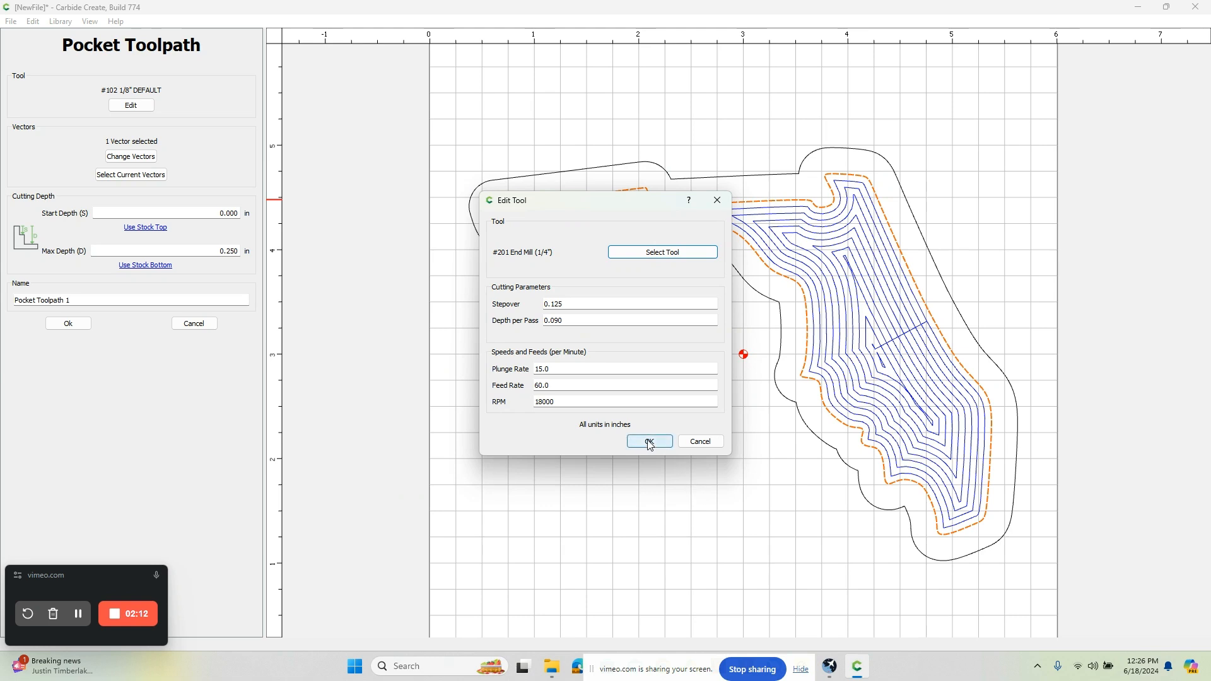
{"action": "left_click", "coordinate": [650, 441]}
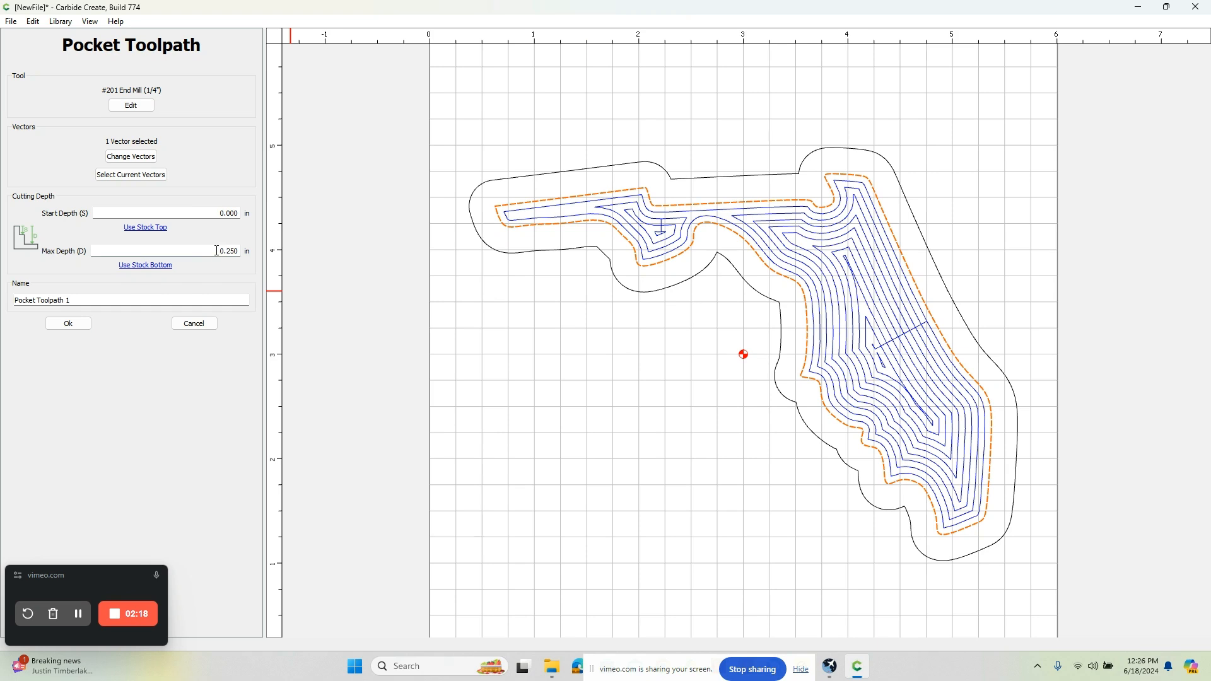
{"action": "left_click", "coordinate": [69, 323]}
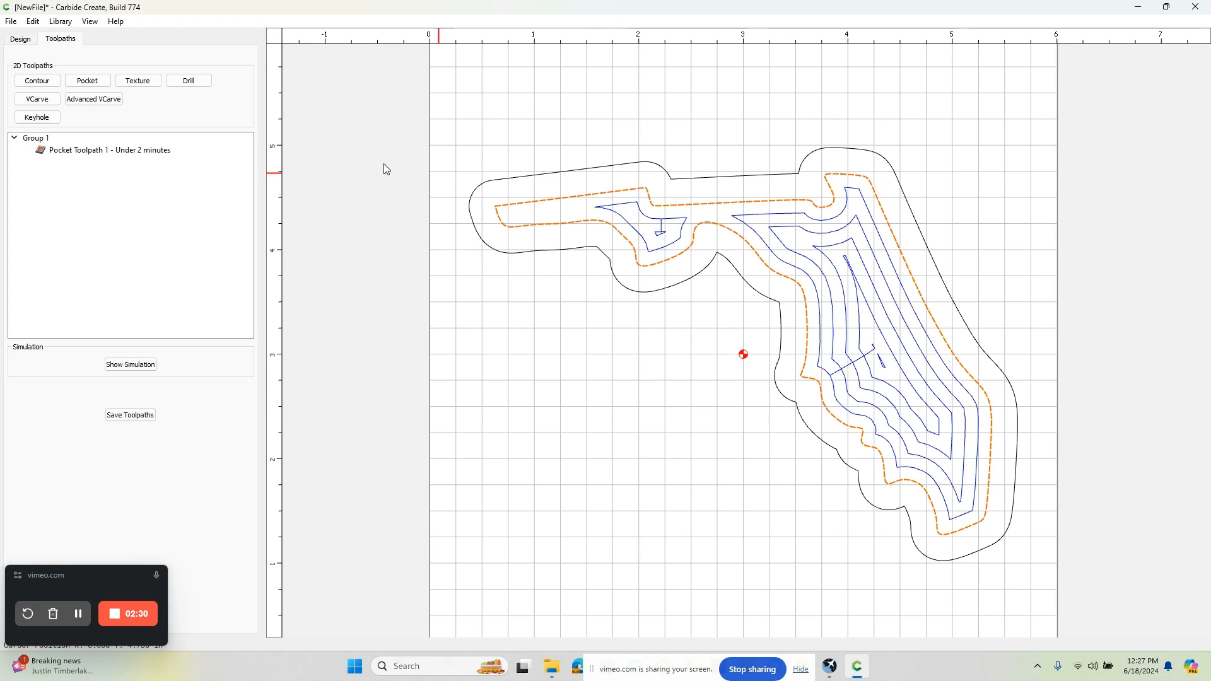
Step: Change the pocket toolpath's tool to the #102 End Mill (1/8") from the Carbide 3D-Shapeoko HDM-Hardwood library
{"action": "left_click", "coordinate": [171, 155]}
{"action": "double_click", "coordinate": [142, 154]}
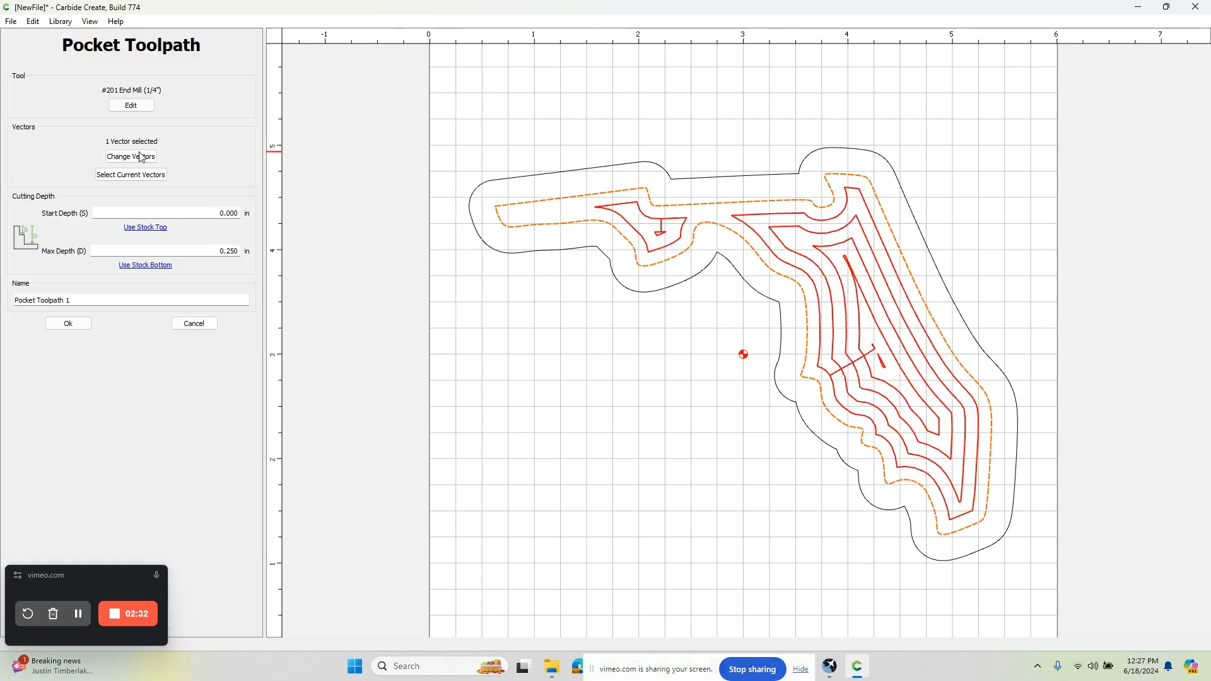
{"action": "left_click", "coordinate": [134, 106]}
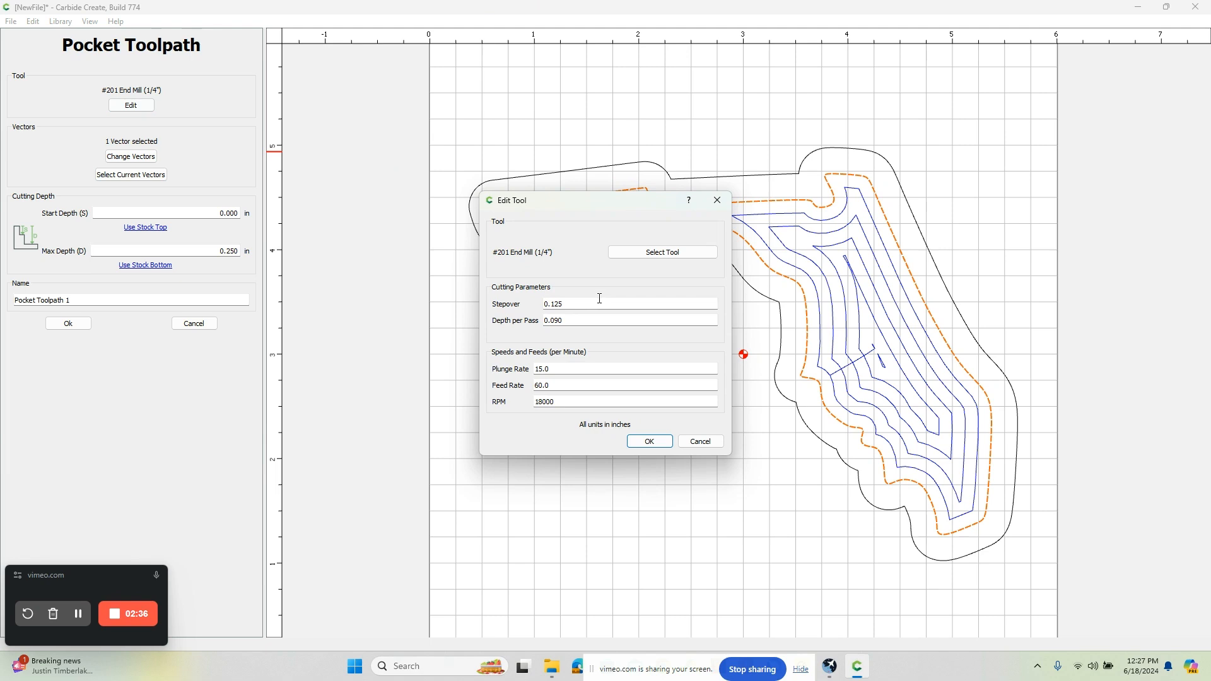
{"action": "left_click", "coordinate": [670, 252]}
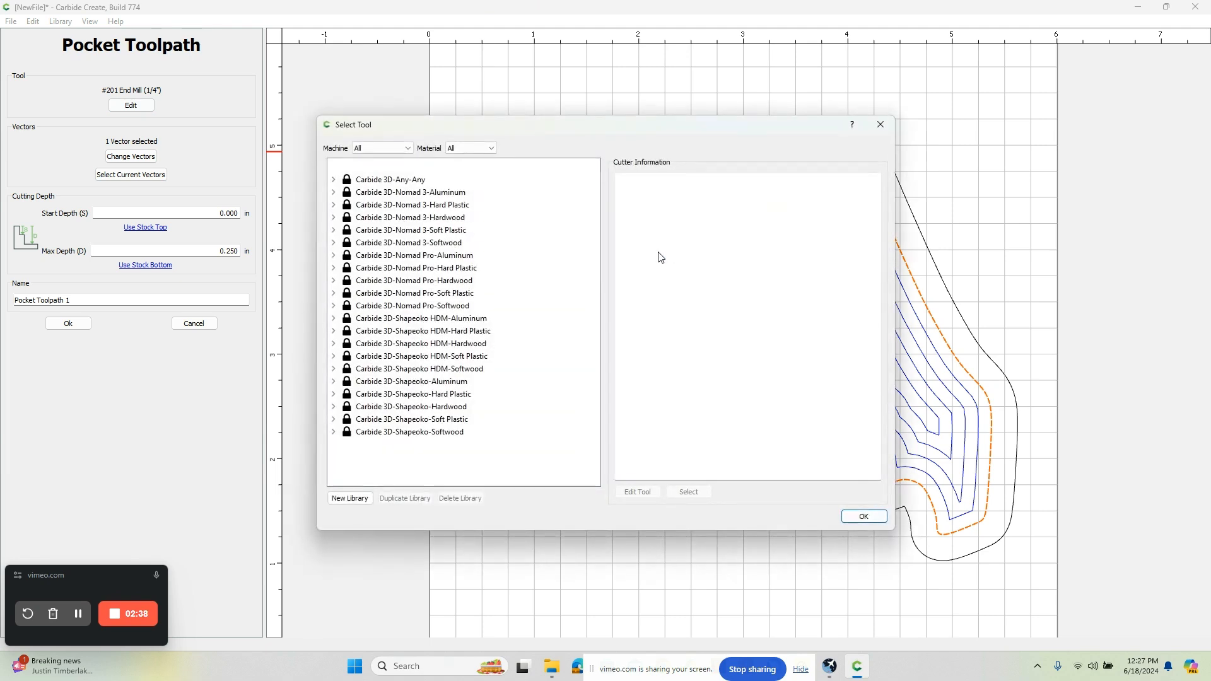
{"action": "left_click", "coordinate": [334, 345]}
{"action": "left_click", "coordinate": [345, 355]}
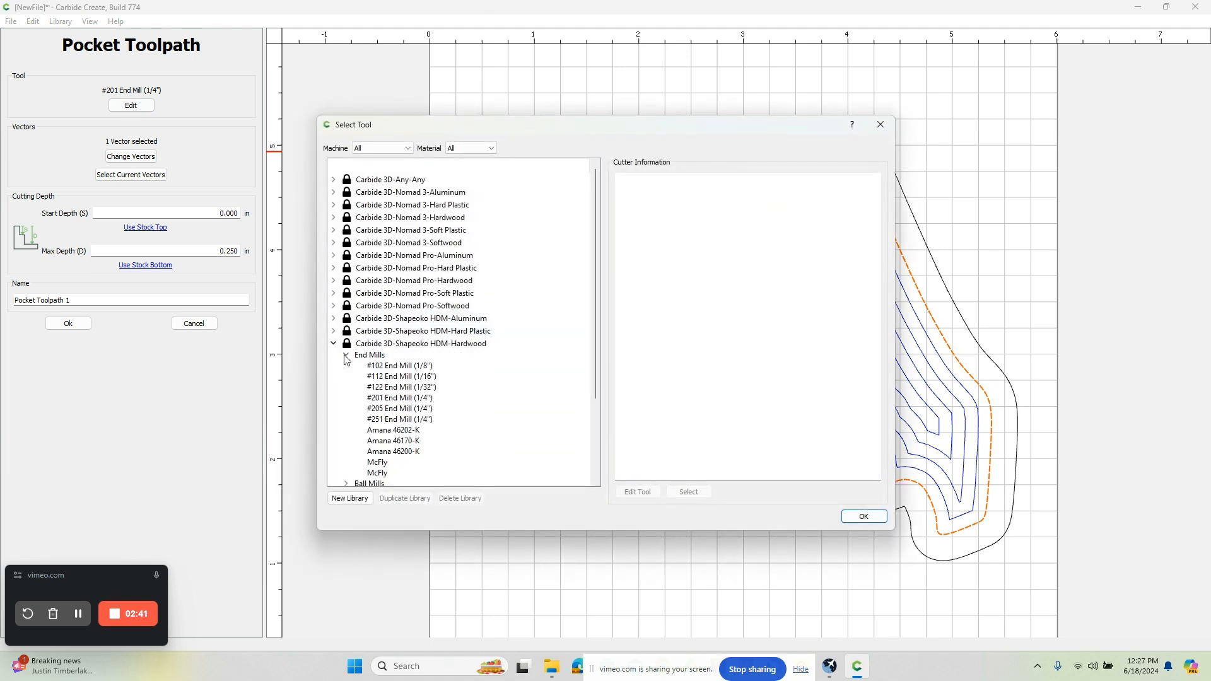
{"action": "left_click", "coordinate": [387, 368]}
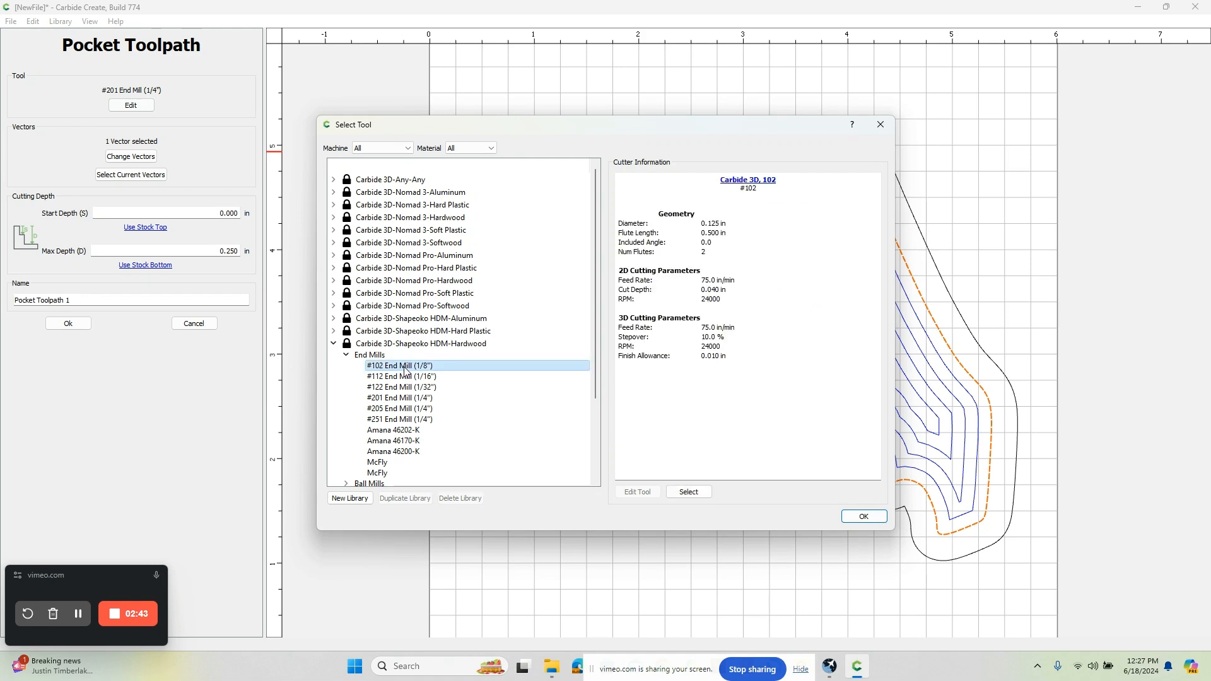
{"action": "left_click", "coordinate": [701, 496]}
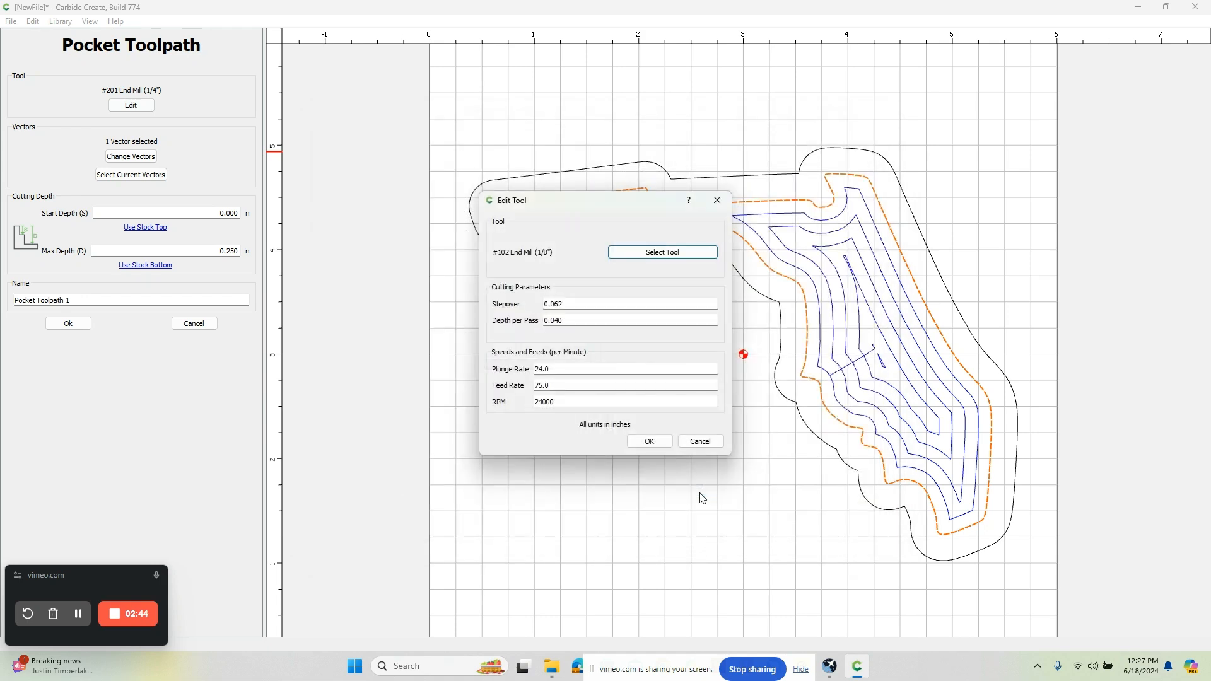
{"action": "left_click", "coordinate": [649, 443]}
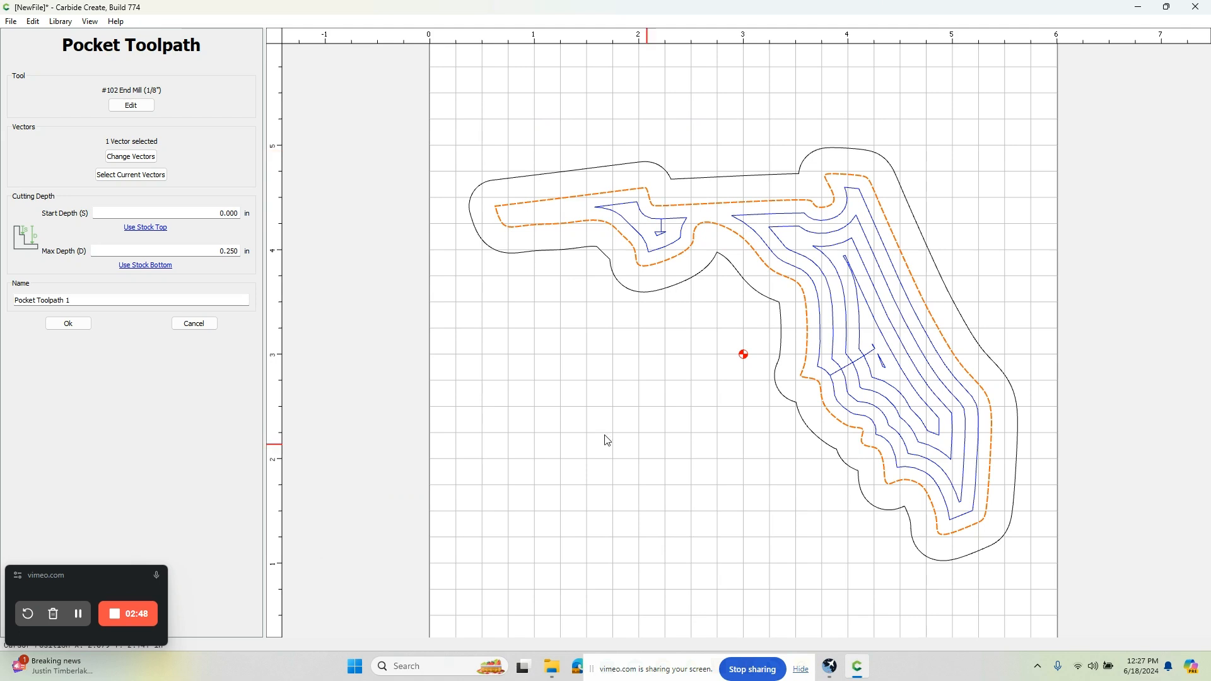
{"action": "left_click", "coordinate": [72, 324]}
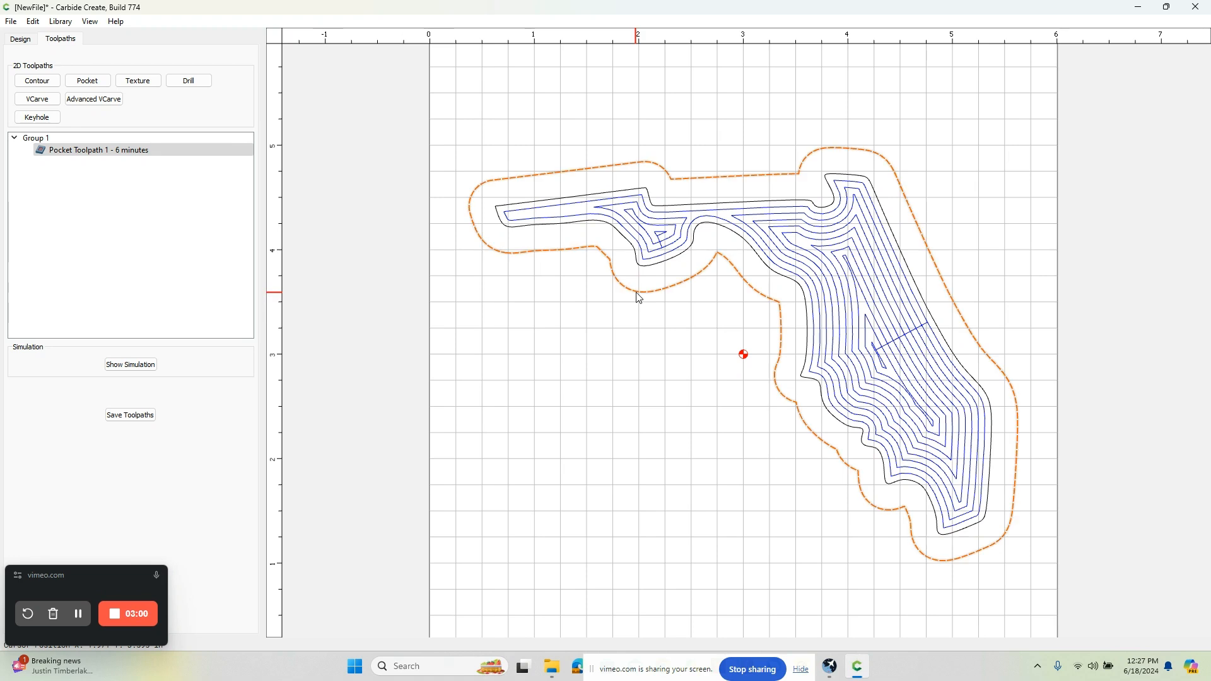
Step: Start a contour toolpath on the outer offset Florida outline, using the current selection
{"action": "left_click", "coordinate": [107, 151]}
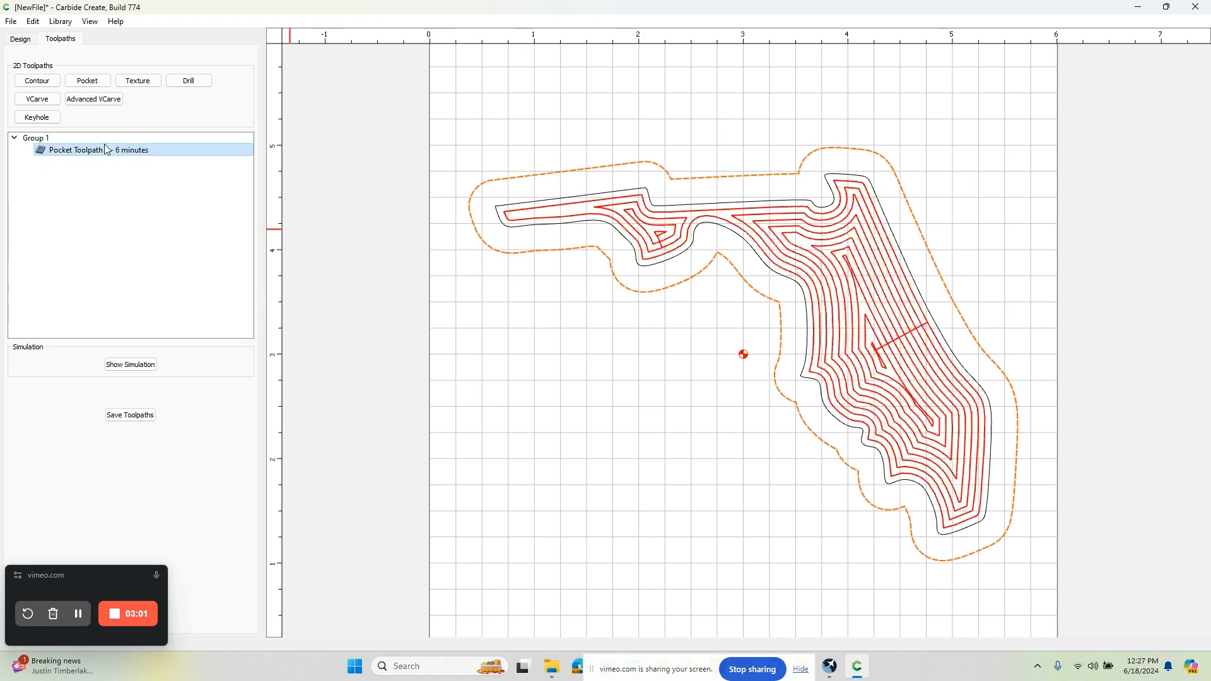
{"action": "left_click", "coordinate": [52, 84]}
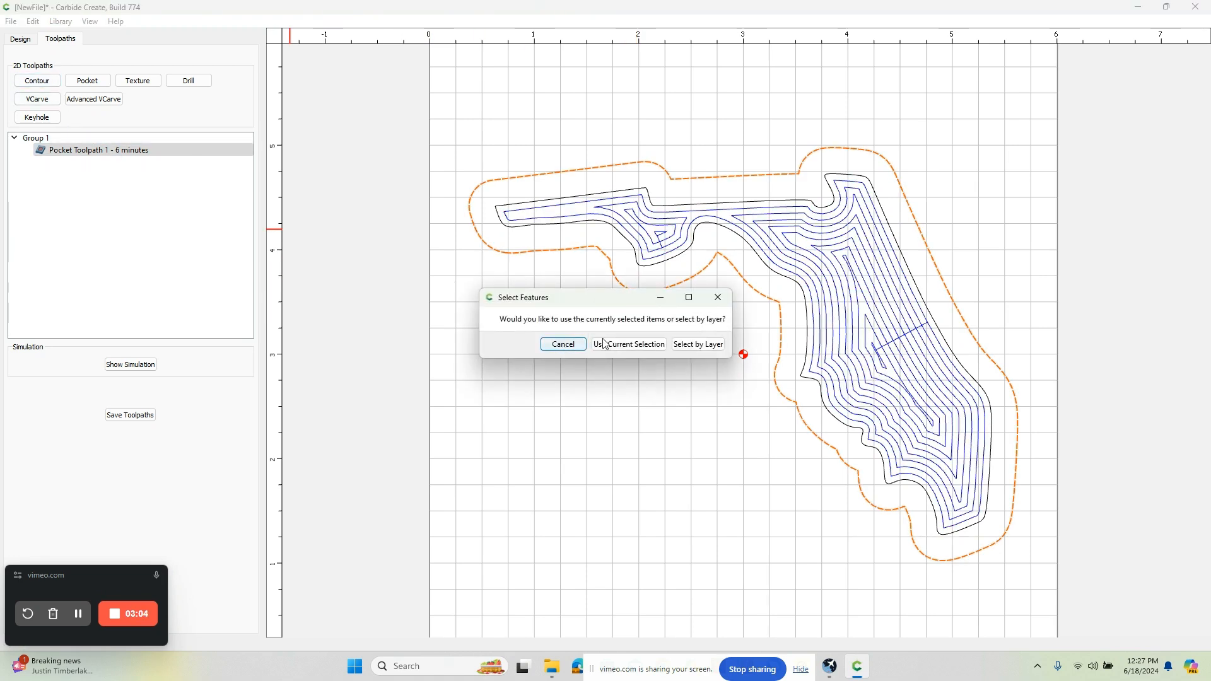
{"action": "left_click", "coordinate": [629, 346]}
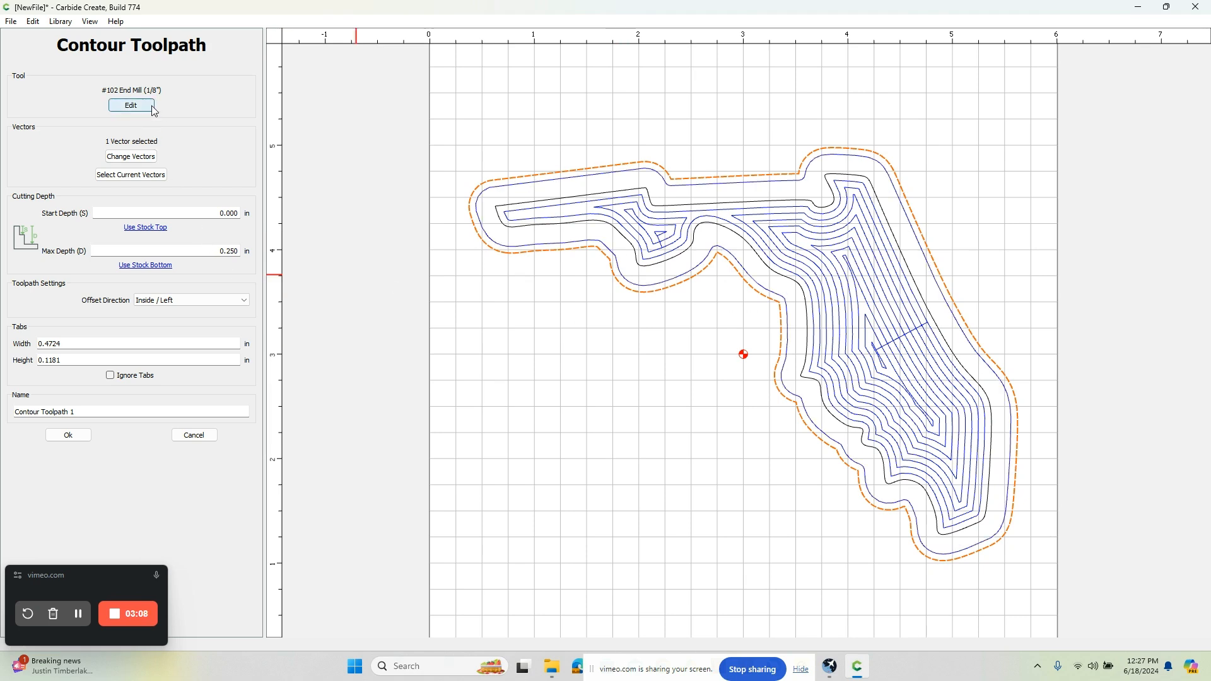
Step: Set the contour's max depth to 0.5 in and offset direction to Outside / Right, ignore tabs, and create the toolpath
{"action": "double_click", "coordinate": [219, 251]}
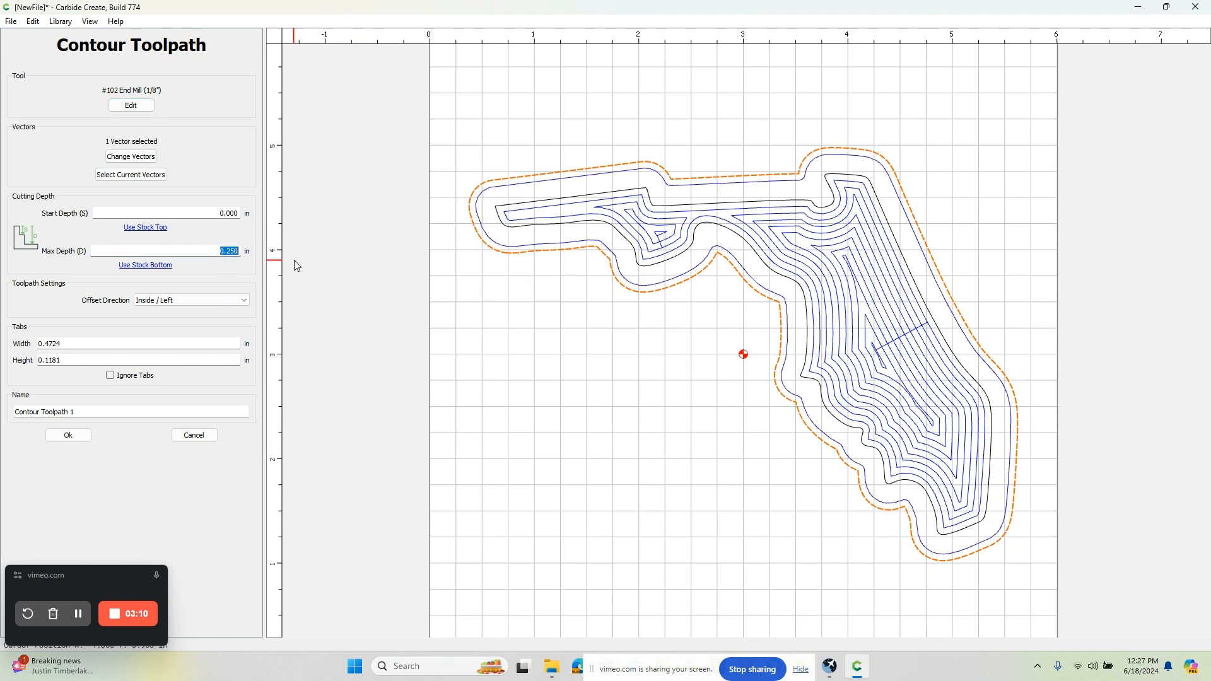
{"action": "type", "text": ".5"}
{"action": "left_click", "coordinate": [239, 300]}
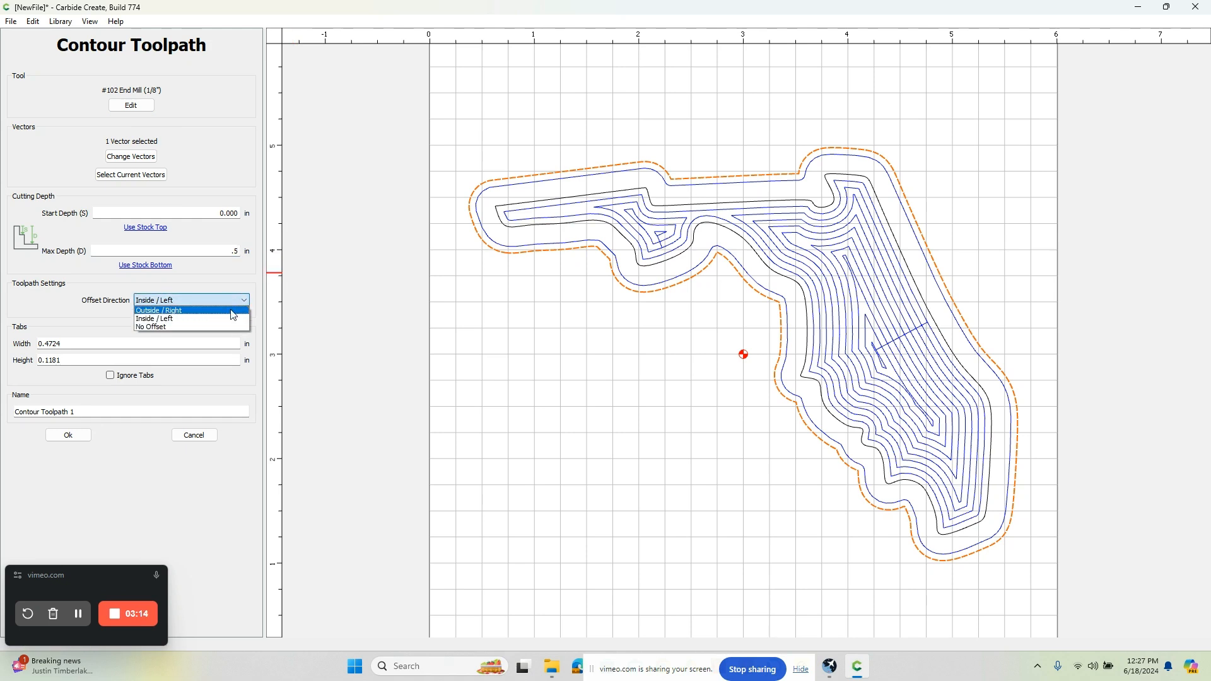
{"action": "left_click", "coordinate": [231, 311]}
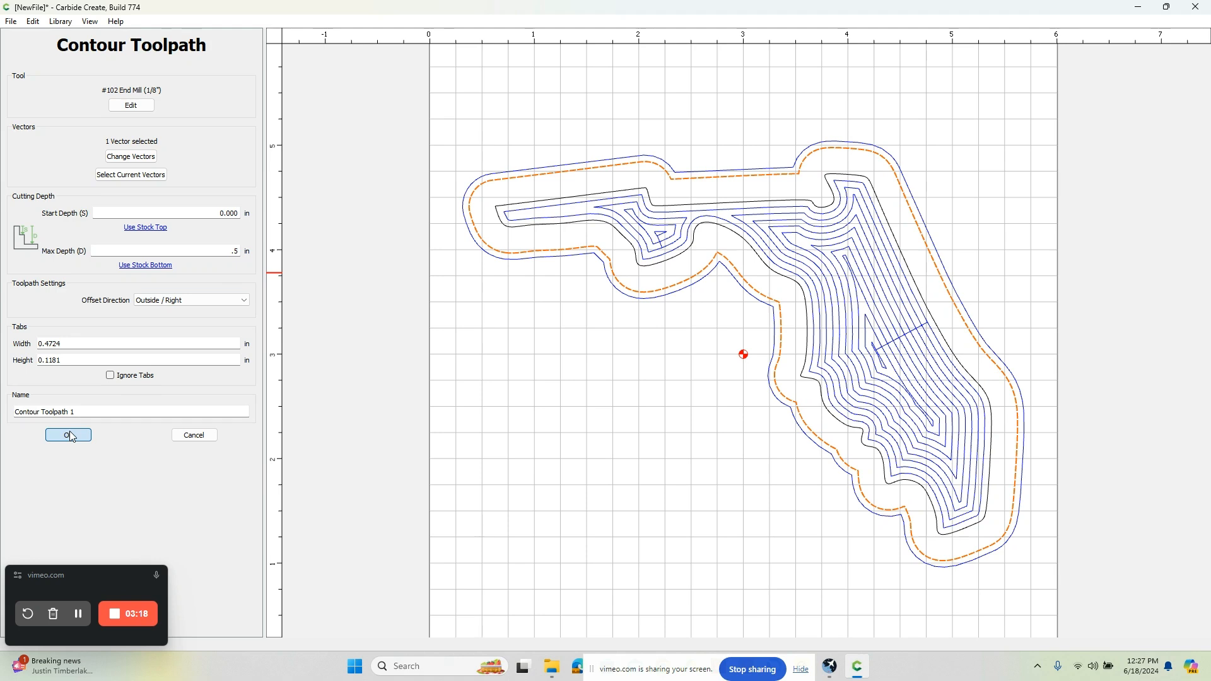
{"action": "left_click", "coordinate": [111, 376]}
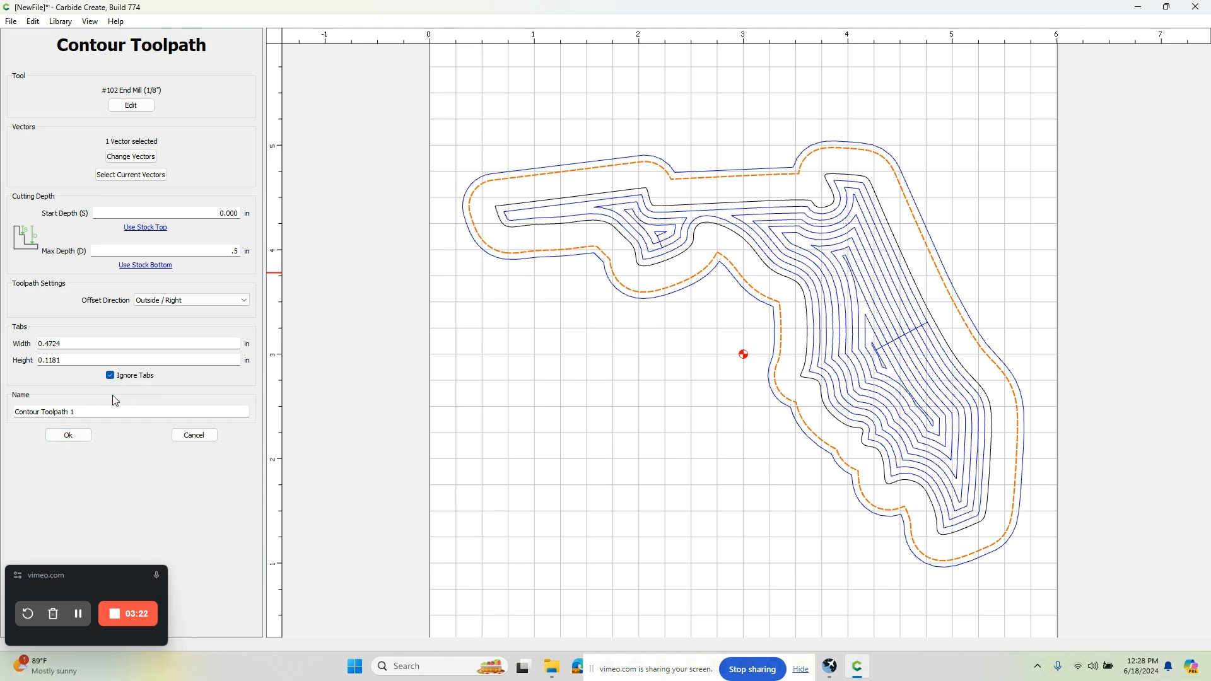
{"action": "left_click", "coordinate": [68, 438]}
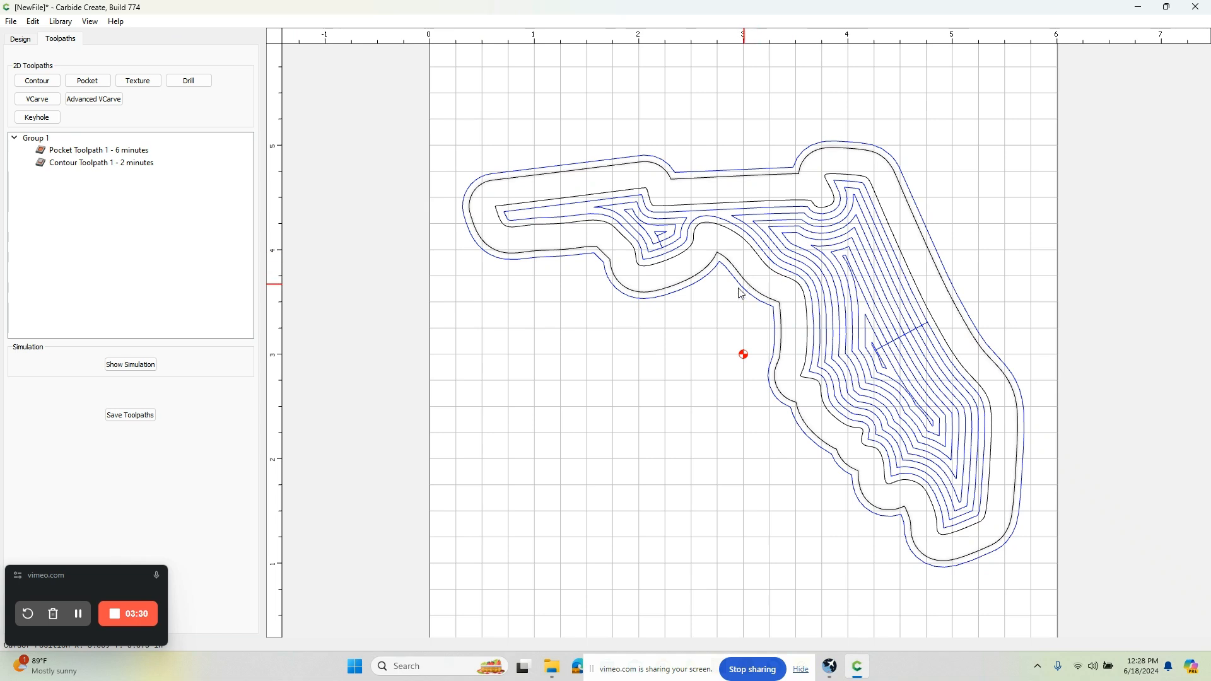
Step: Simulate the pocket and contour toolpaths and examine the contour cut's walls up close
{"action": "left_click", "coordinate": [142, 371]}
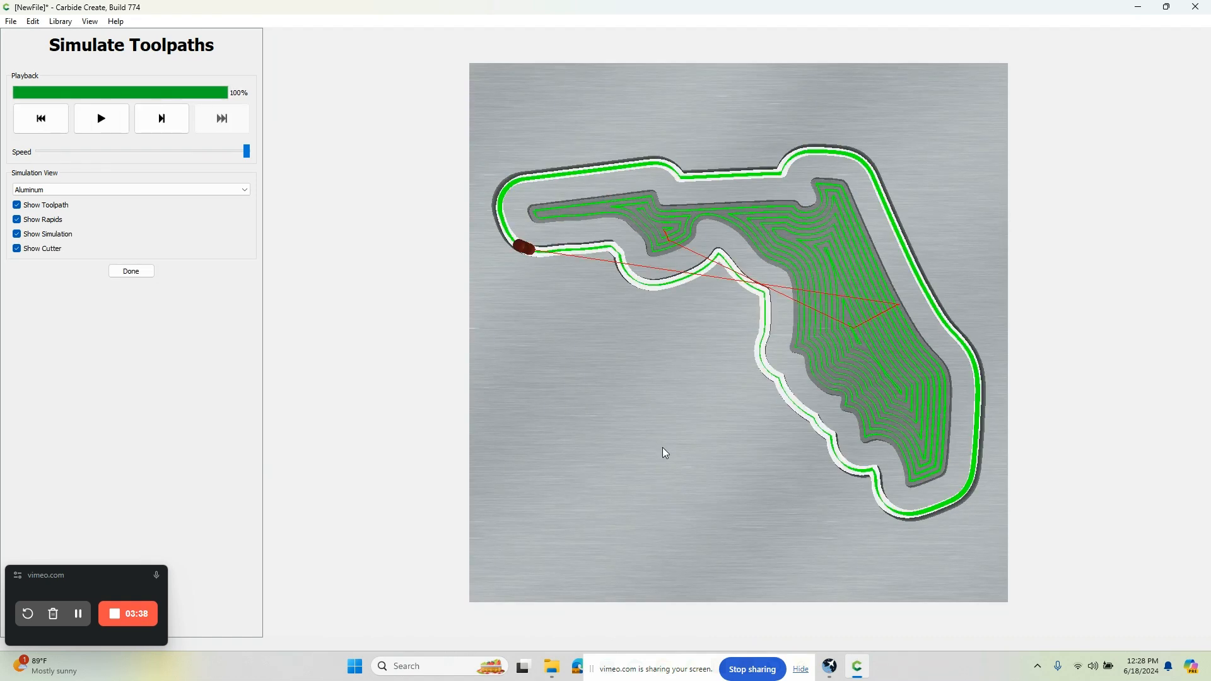
{"action": "left_click_drag", "start_coordinate": [795, 542], "coordinate": [828, 370]}
{"action": "scroll", "coordinate": [829, 373], "scroll_direction": "up", "scroll_amount": 10}
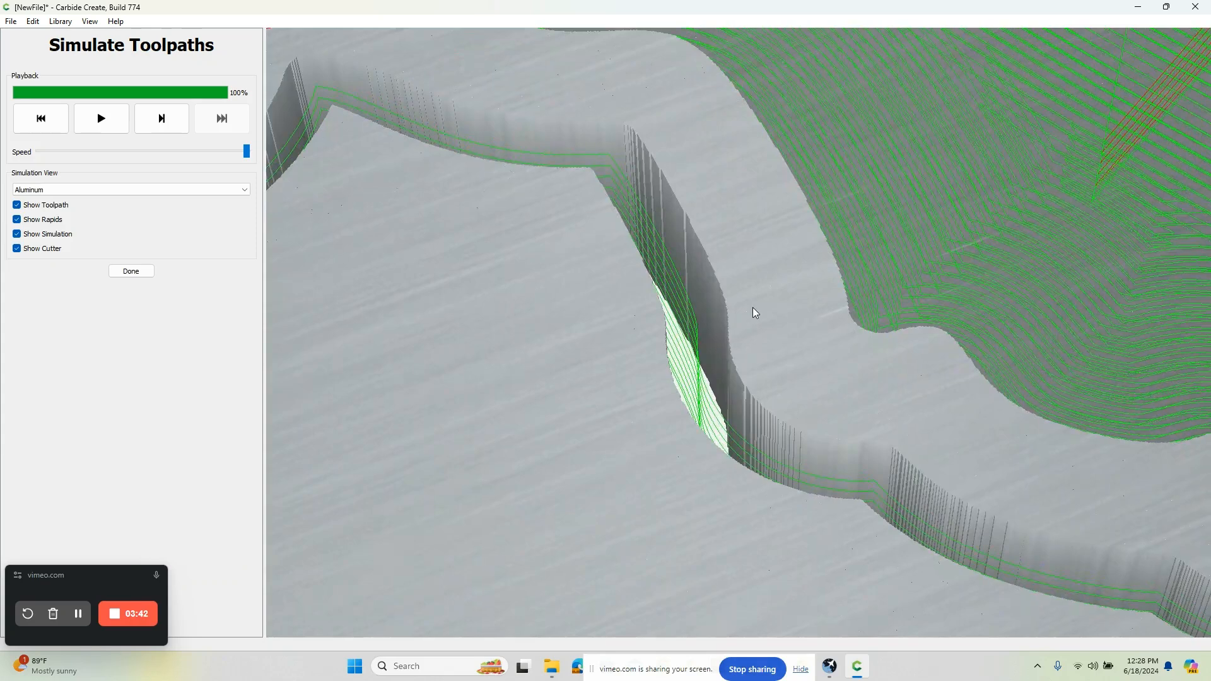
{"action": "left_click_drag", "start_coordinate": [790, 308], "coordinate": [696, 312]}
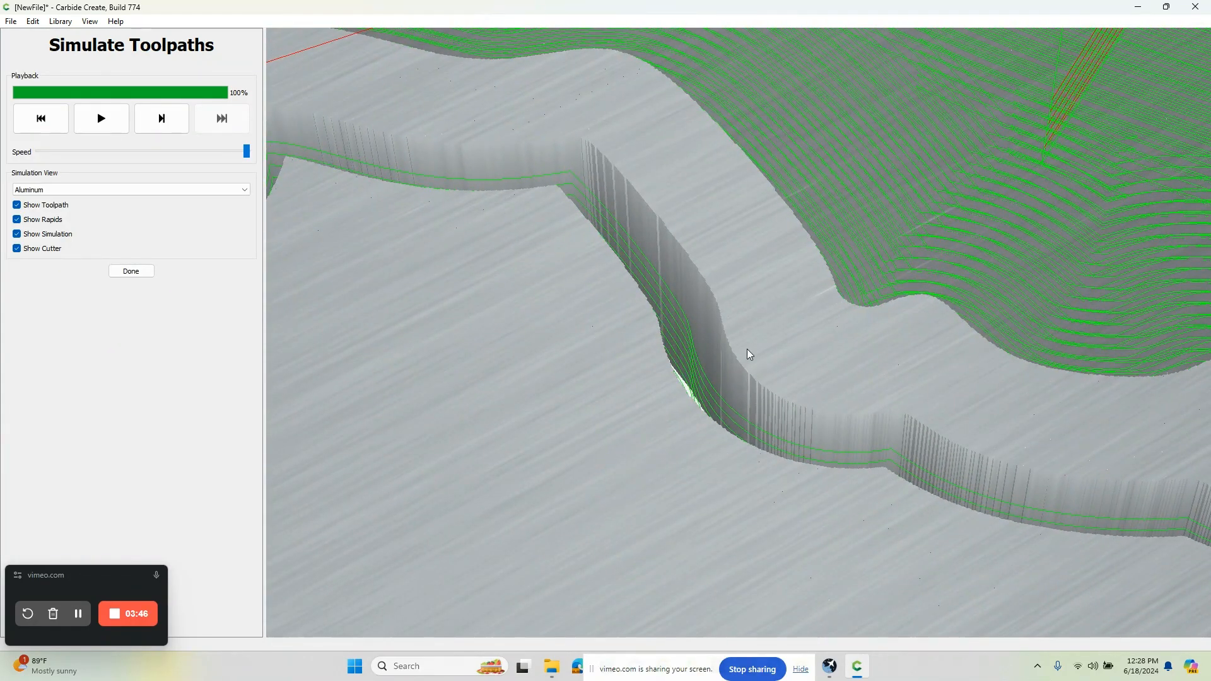
{"action": "left_click", "coordinate": [144, 274]}
Step: Edit the pocket toolpath's tool and set its depth per pass to 0.5 in
{"action": "double_click", "coordinate": [130, 152]}
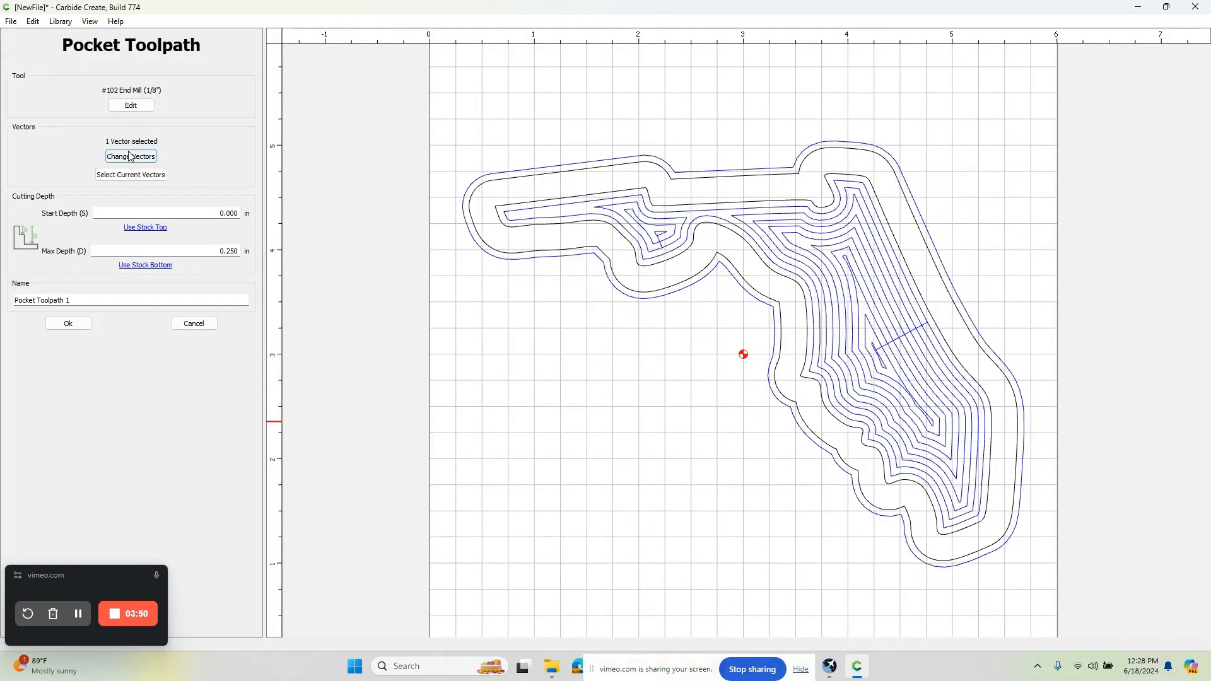
{"action": "left_click", "coordinate": [136, 107]}
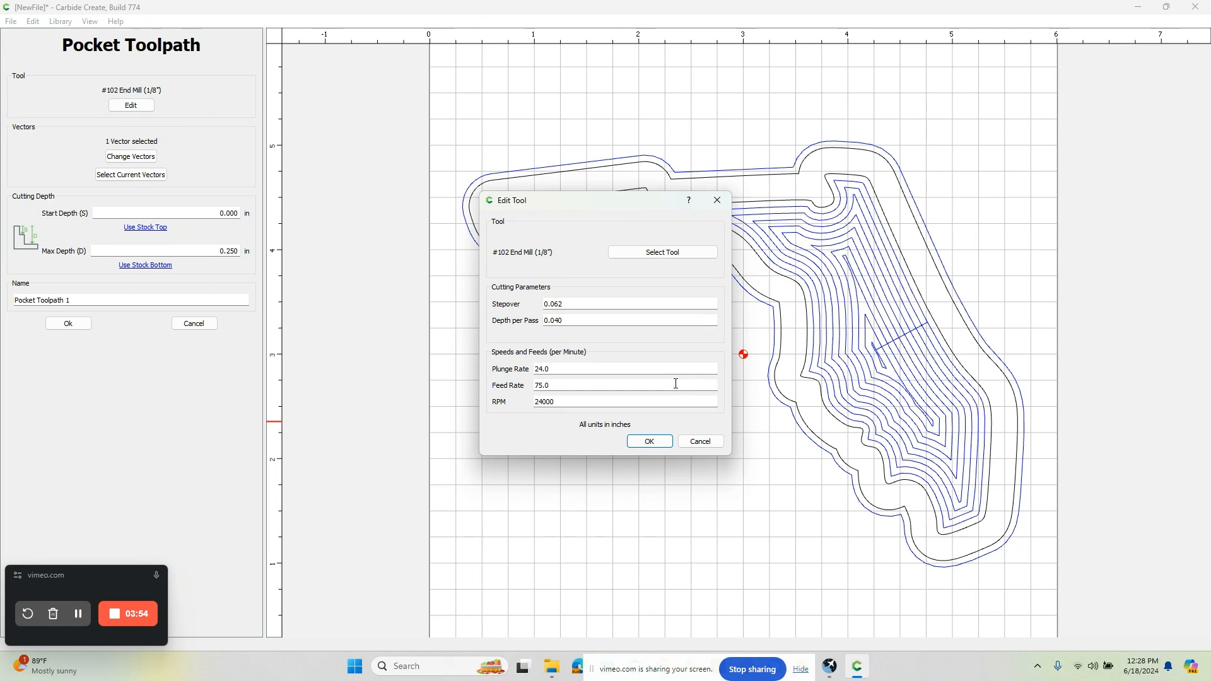
{"action": "double_click", "coordinate": [586, 324]}
{"action": "type", "text": ".25"}
{"action": "left_click_drag", "start_coordinate": [565, 322], "coordinate": [476, 317]}
{"action": "type", "text": ".5"}
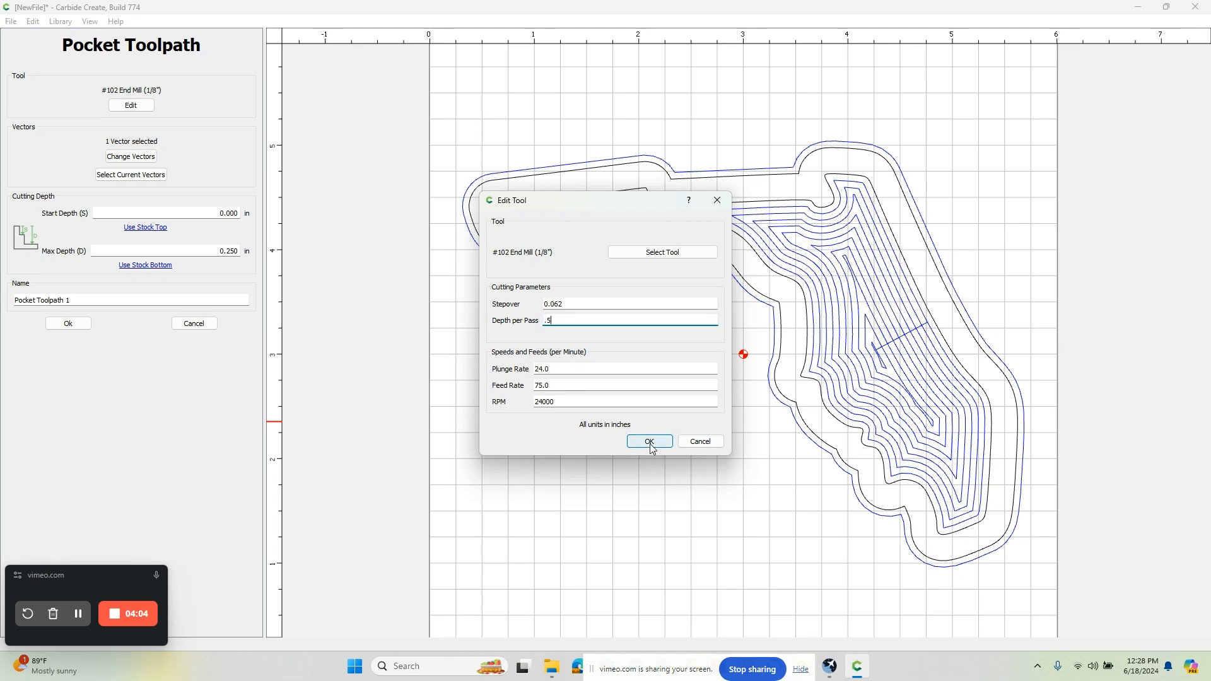
Step: Set the pocket tool's plunge rate and feed rate to 50 and apply the changes to the toolpath
{"action": "key", "text": "Tab"}
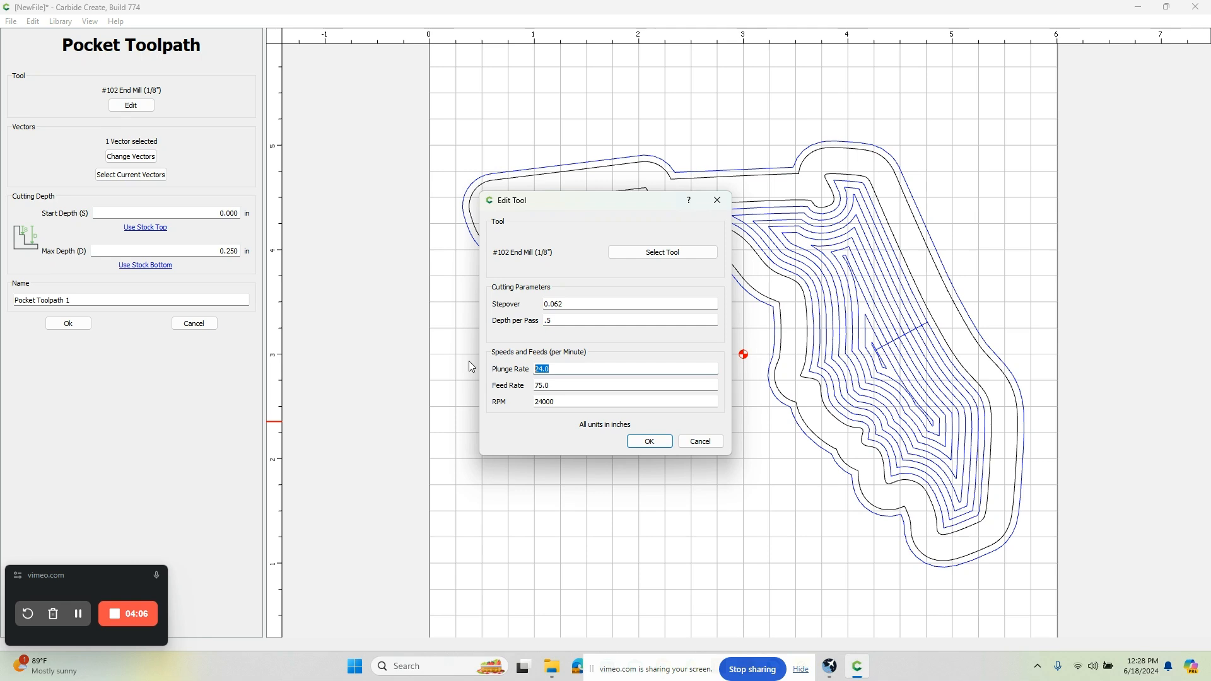
{"action": "type", "text": "50"}
{"action": "key", "text": "Tab"}
{"action": "type", "text": "50"}
{"action": "key", "text": "Tab"}
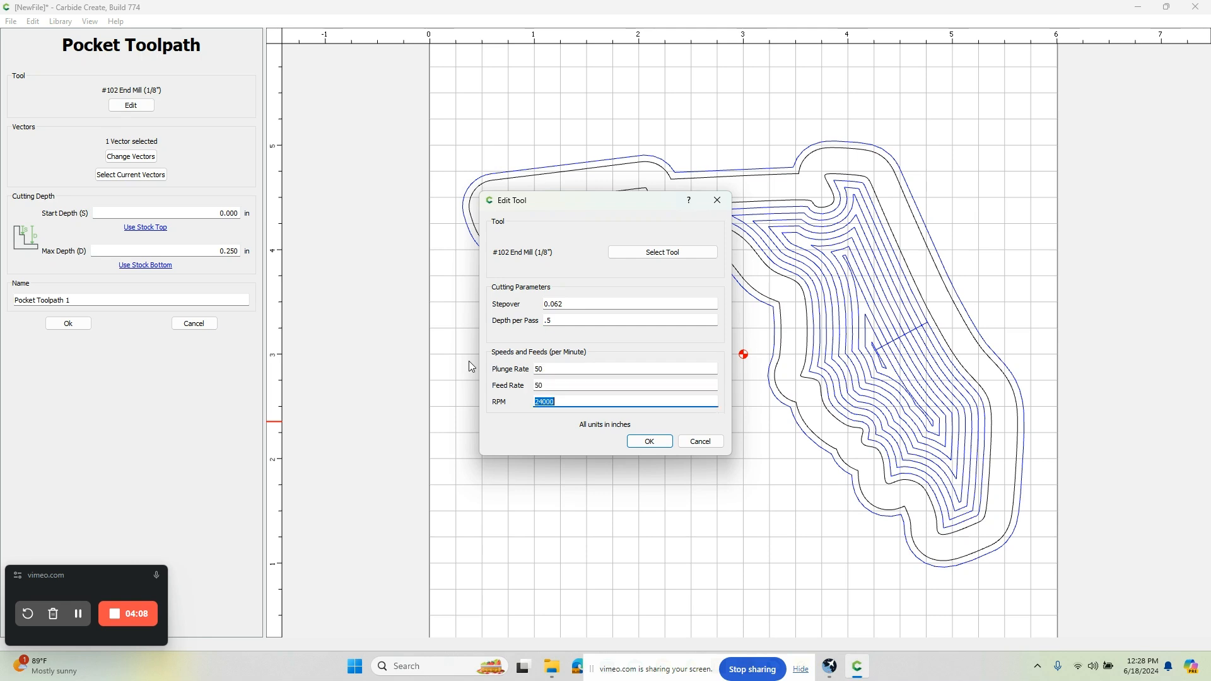
{"action": "left_click", "coordinate": [650, 441]}
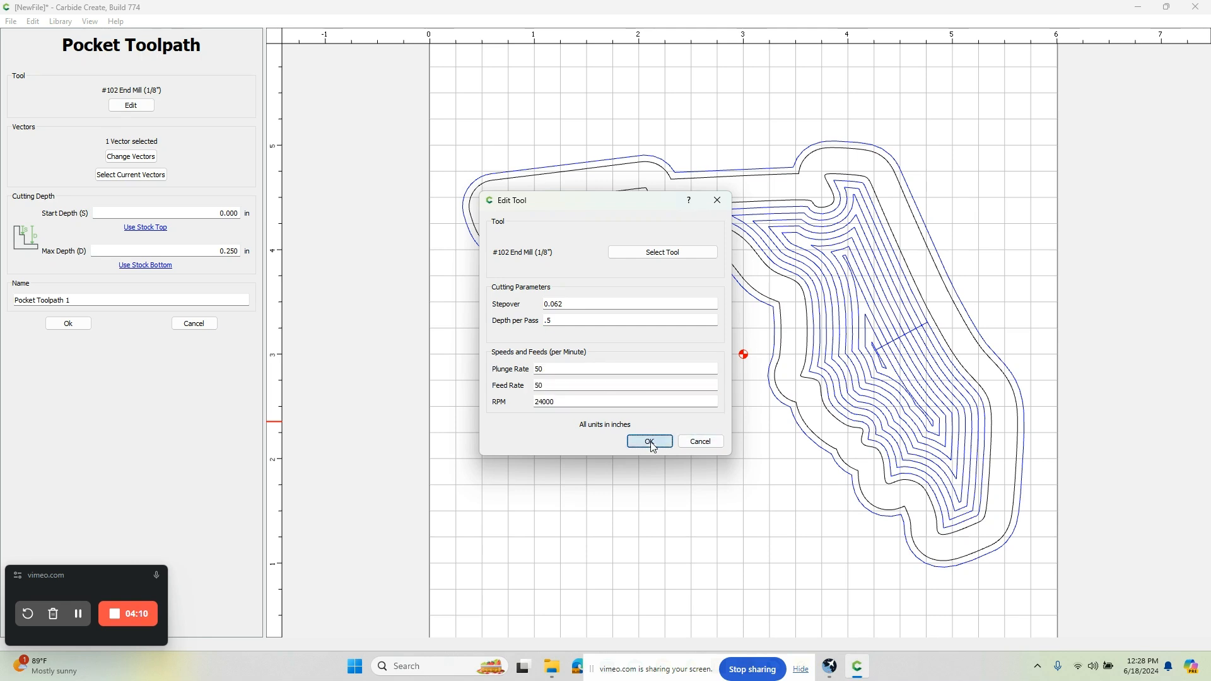
{"action": "left_click", "coordinate": [69, 324]}
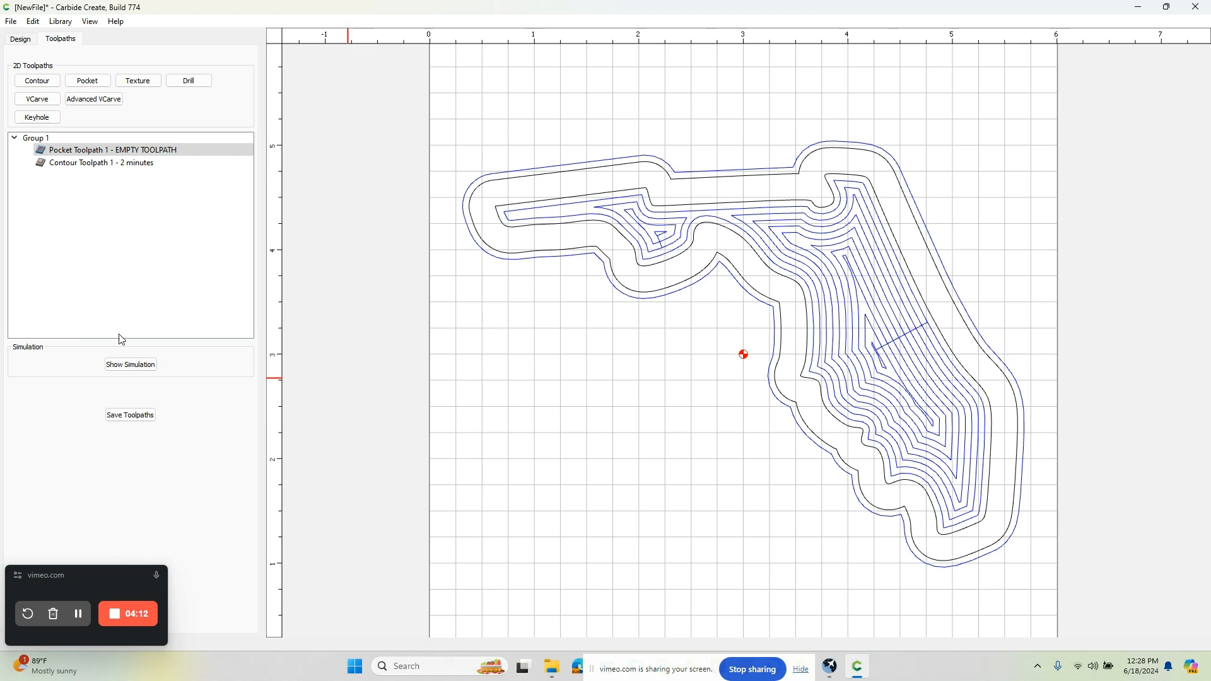
{"action": "left_click_drag", "start_coordinate": [763, 505], "coordinate": [738, 503]}
{"action": "mouse_move", "coordinate": [738, 502]}
{"action": "middle_mouse_down"}
{"action": "mouse_move", "coordinate": [783, 450]}
{"action": "mouse_move", "coordinate": [744, 484]}
{"action": "middle_mouse_up"}
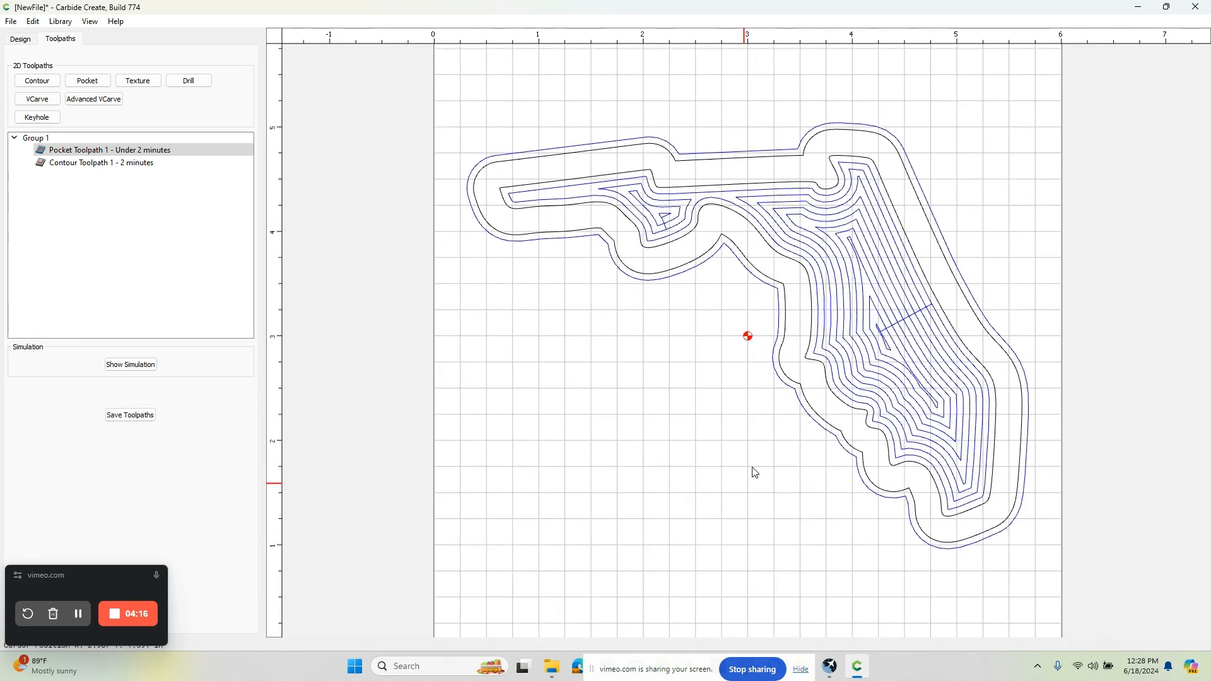
Step: Edit the contour toolpath's tool and set its depth per pass to 0.5 in
{"action": "left_click", "coordinate": [101, 165]}
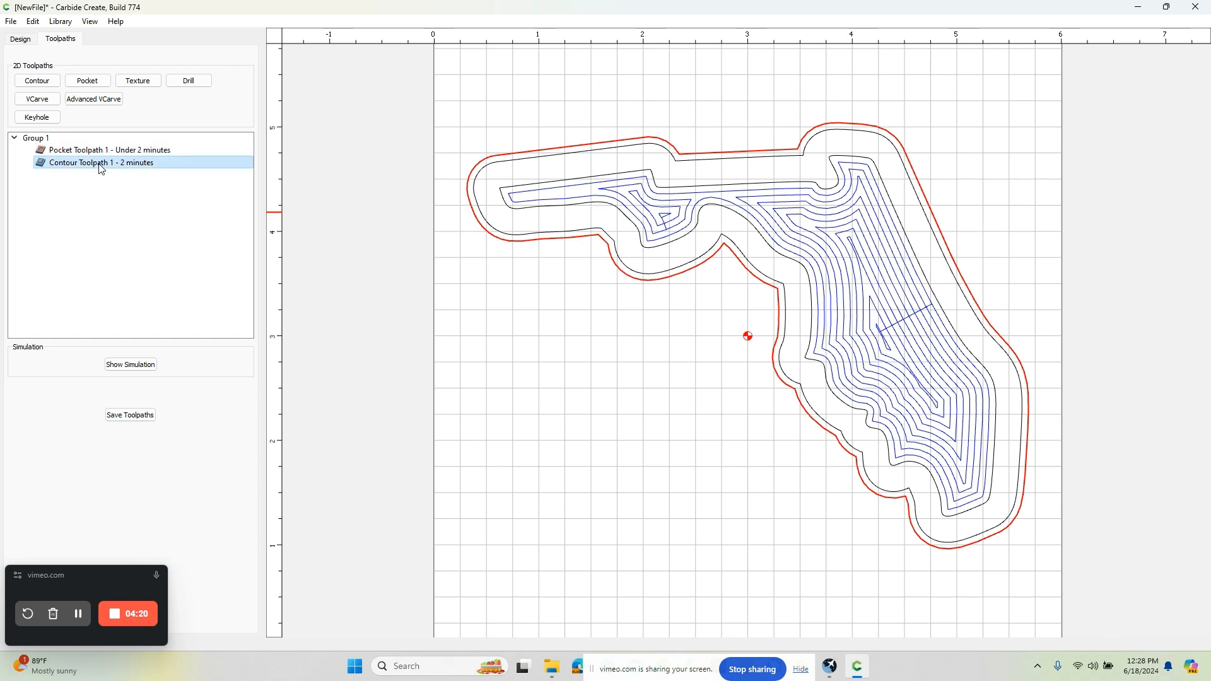
{"action": "double_click", "coordinate": [101, 164]}
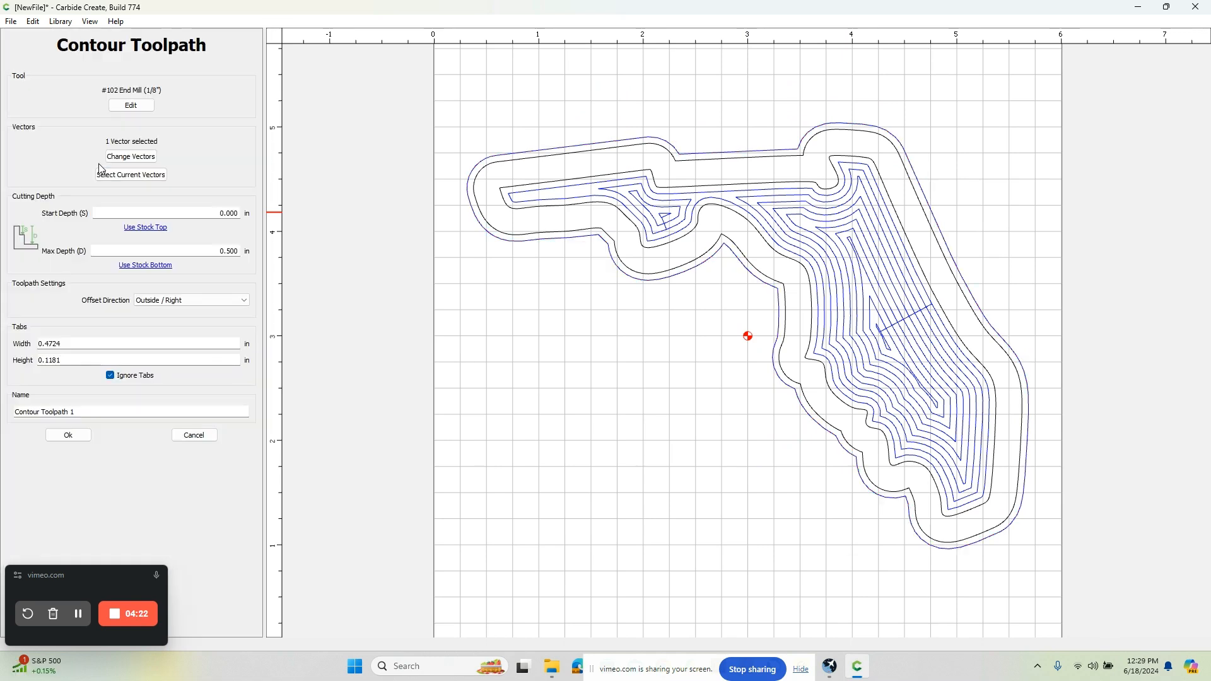
{"action": "left_click", "coordinate": [131, 105]}
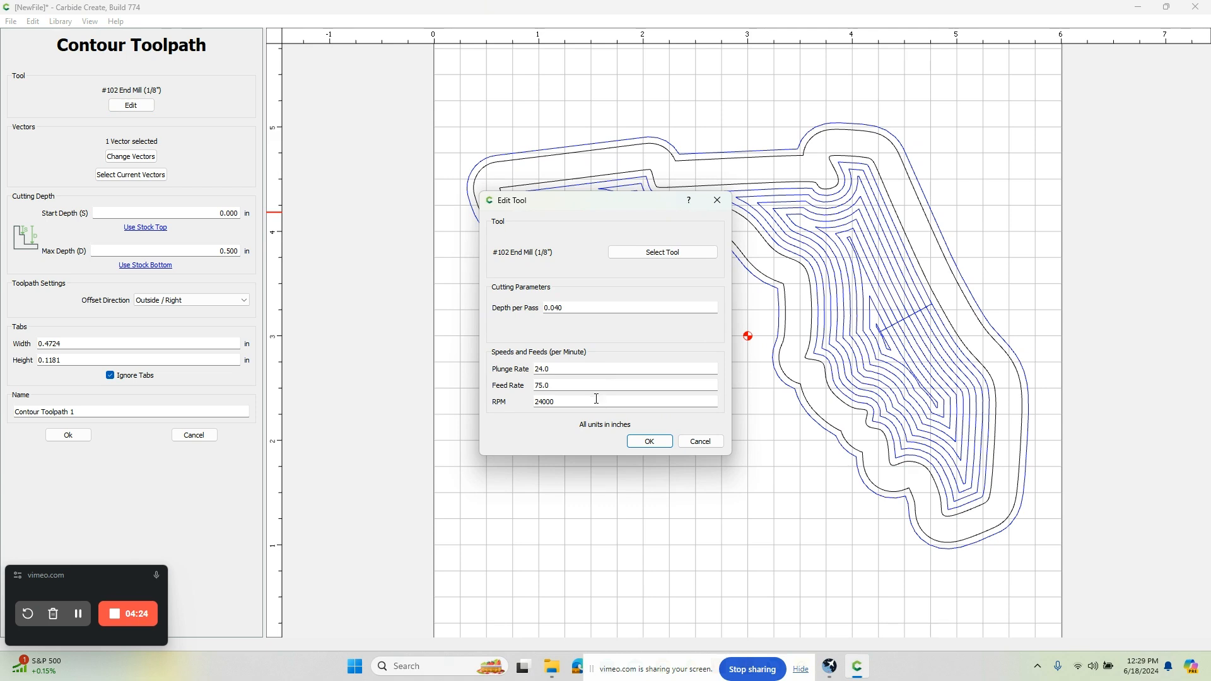
{"action": "double_click", "coordinate": [578, 308]}
{"action": "left_click_drag", "start_coordinate": [579, 309], "coordinate": [459, 302]}
{"action": "type", "text": ".5"}
Step: Set the contour tool's plunge rate and feed rate to 50 and apply the changes to the toolpath
{"action": "left_click_drag", "start_coordinate": [559, 369], "coordinate": [501, 367]}
{"action": "type", "text": "50"}
{"action": "key", "text": "Tab"}
{"action": "type", "text": "50"}
{"action": "key", "text": "Tab"}
{"action": "left_click", "coordinate": [656, 442]}
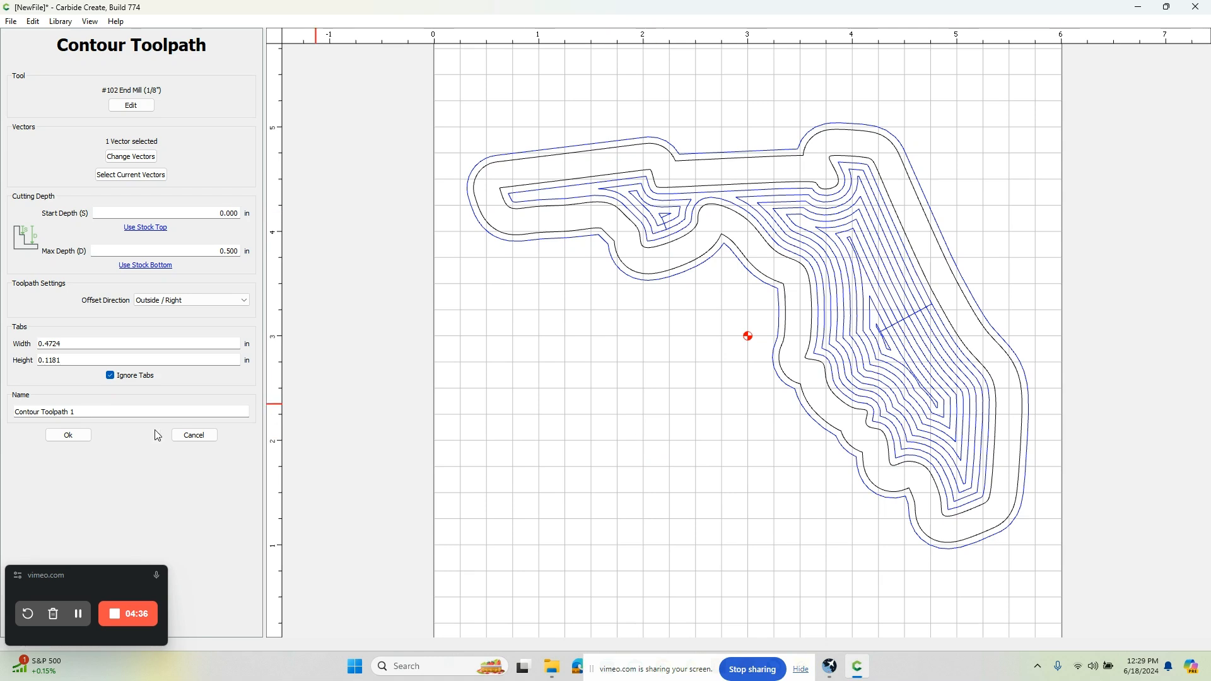
{"action": "left_click", "coordinate": [69, 435]}
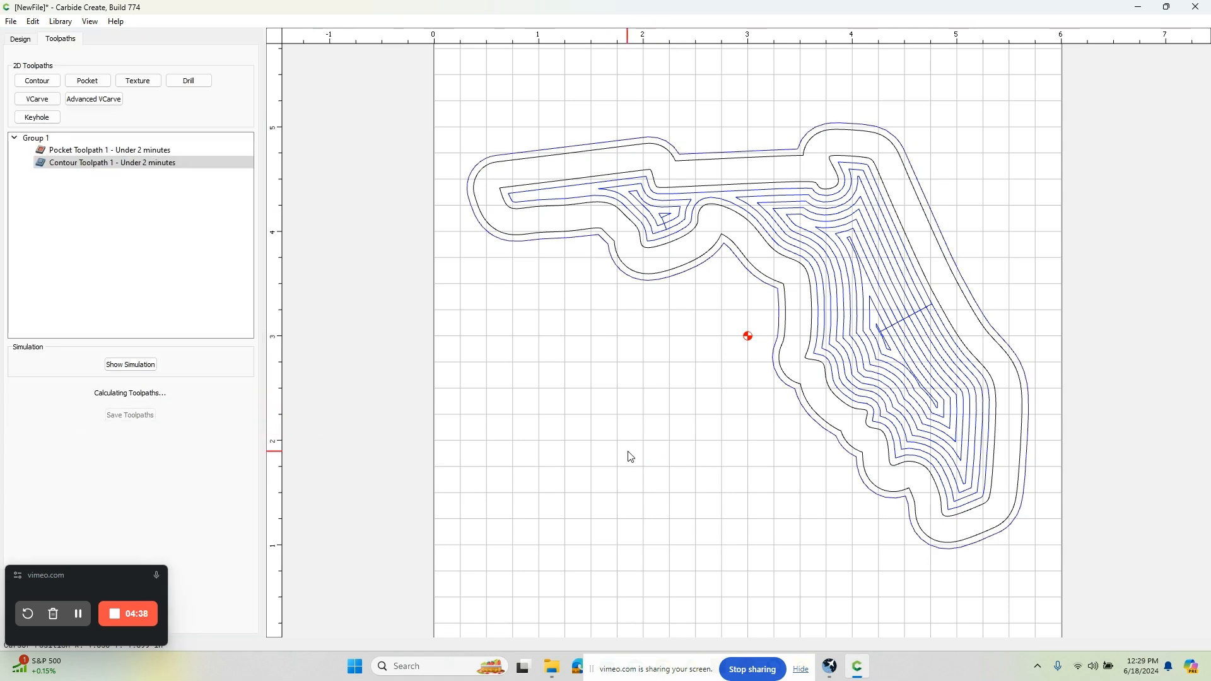
Step: Run the simulation again with the revised cutting parameters and inspect the pocket floor and contour walls
{"action": "left_click", "coordinate": [143, 370]}
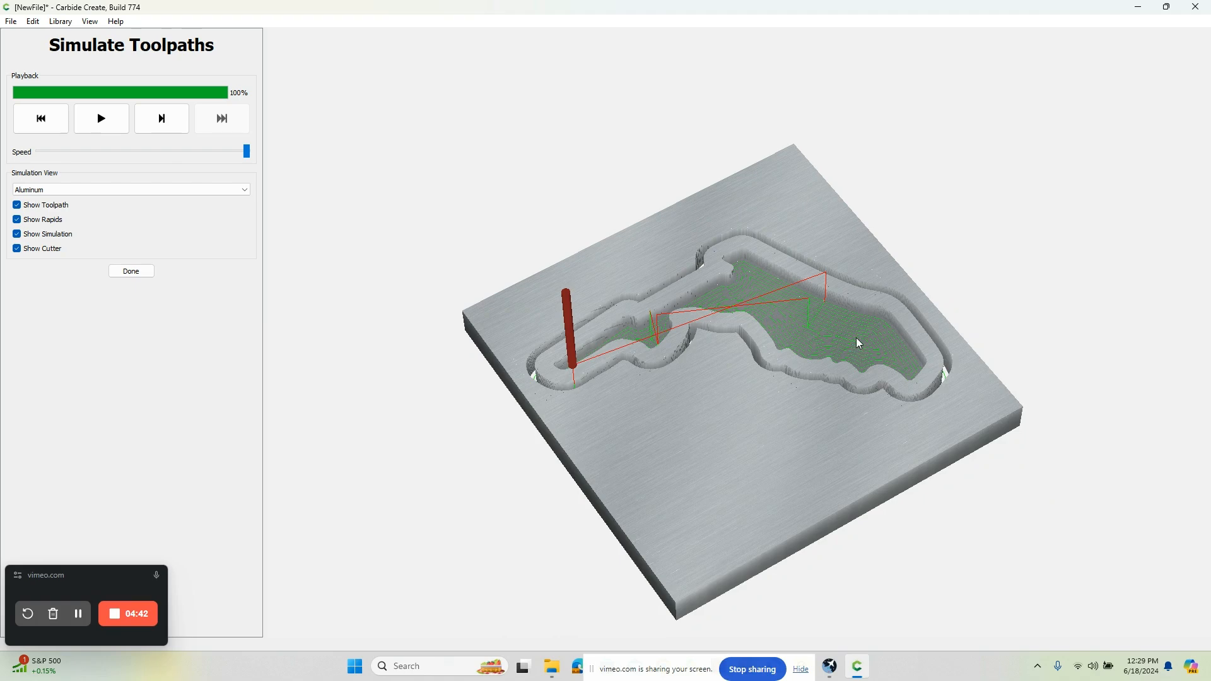
{"action": "scroll", "coordinate": [858, 340], "scroll_direction": "up", "scroll_amount": 5}
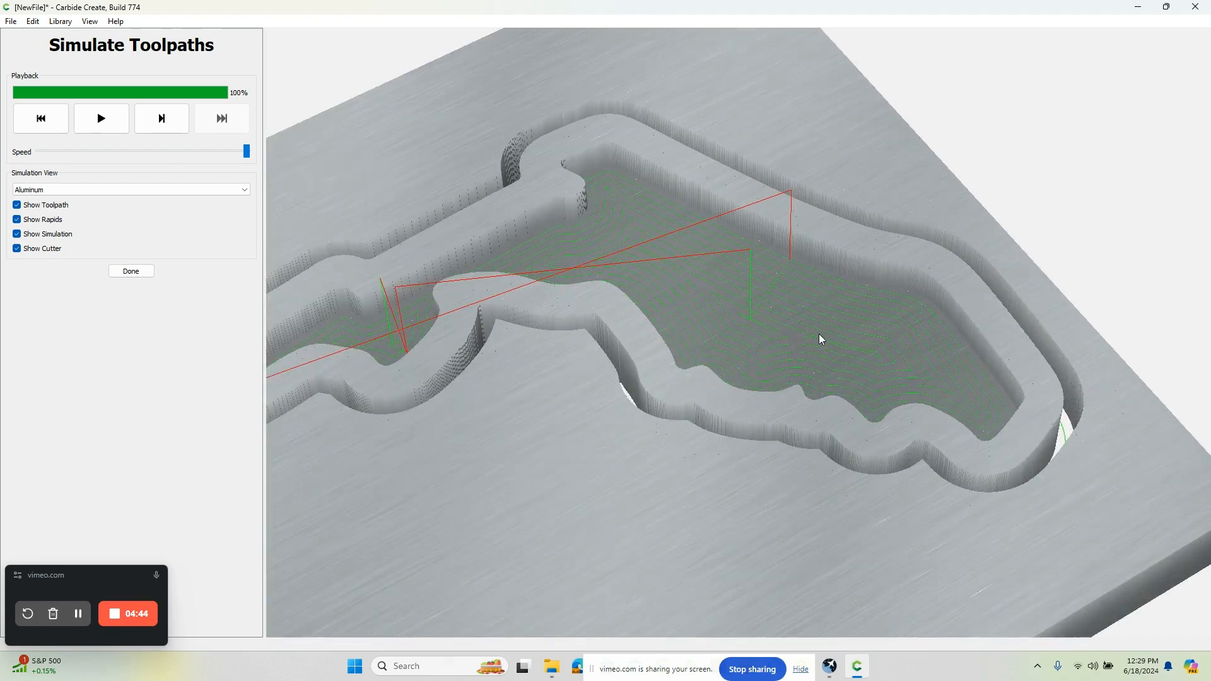
{"action": "scroll", "coordinate": [895, 368], "scroll_direction": "down", "scroll_amount": 6}
{"action": "left_click_drag", "start_coordinate": [834, 401], "coordinate": [668, 381]}
{"action": "scroll", "coordinate": [804, 377], "scroll_direction": "up", "scroll_amount": 5}
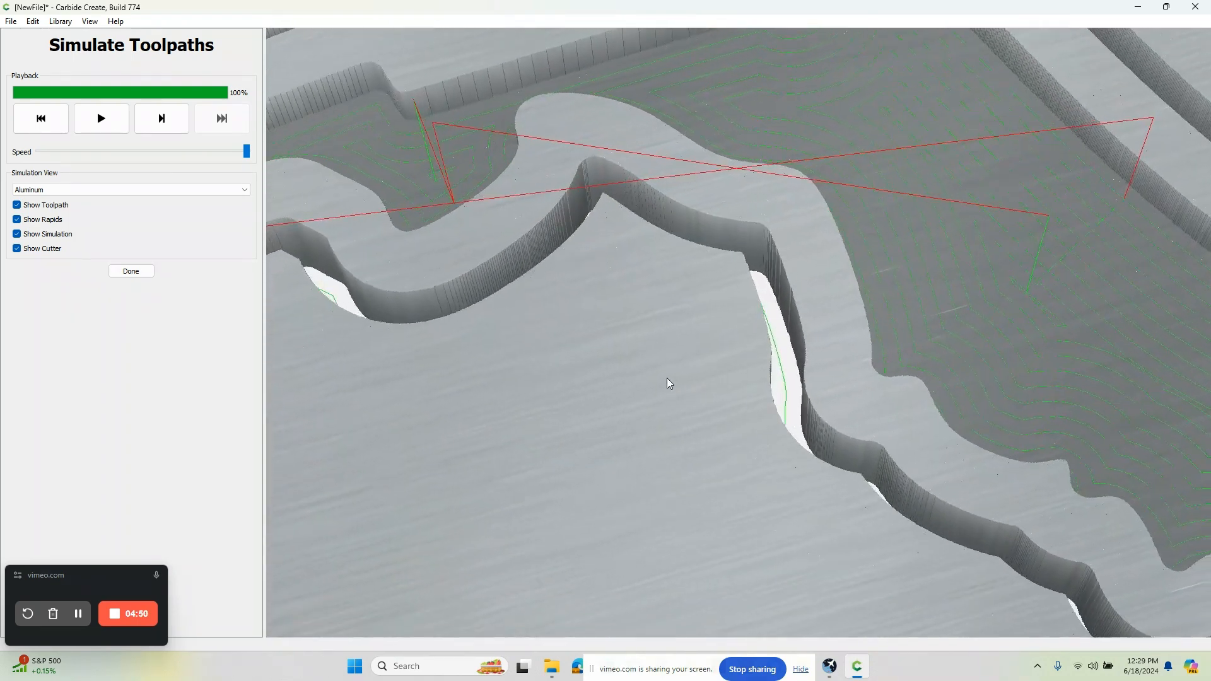
{"action": "left_click", "coordinate": [130, 271]}
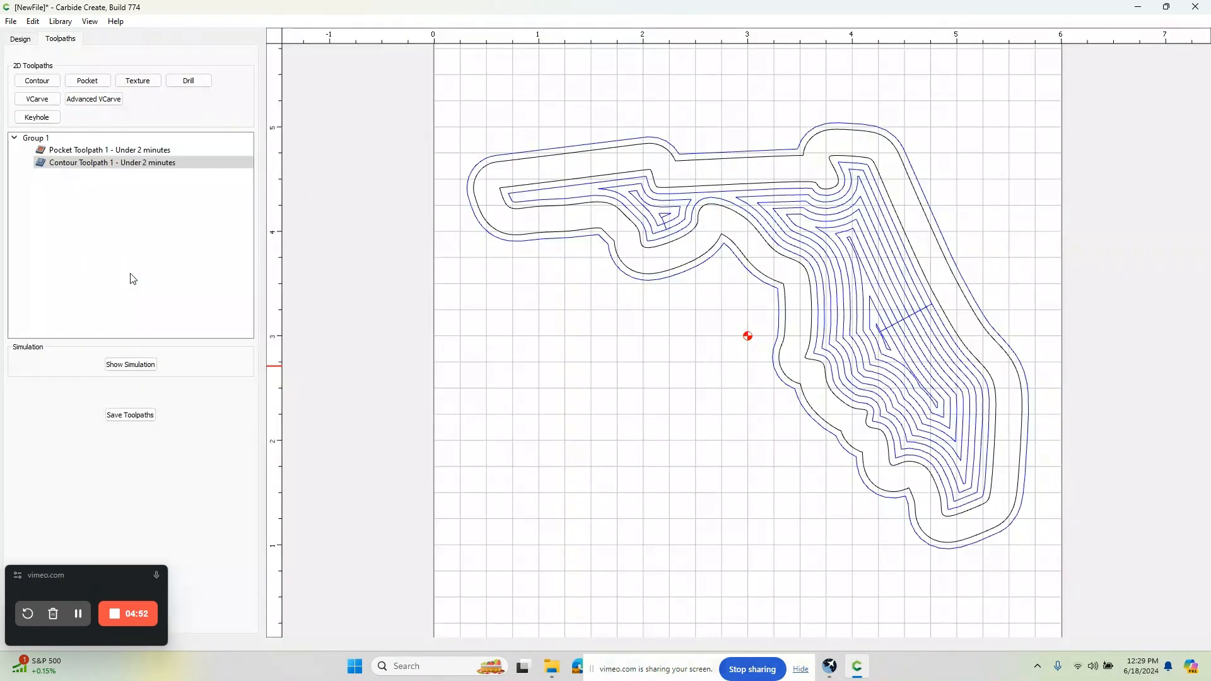
Step: Review the save location options for the toolpaths and close them without saving
{"action": "left_click", "coordinate": [148, 418]}
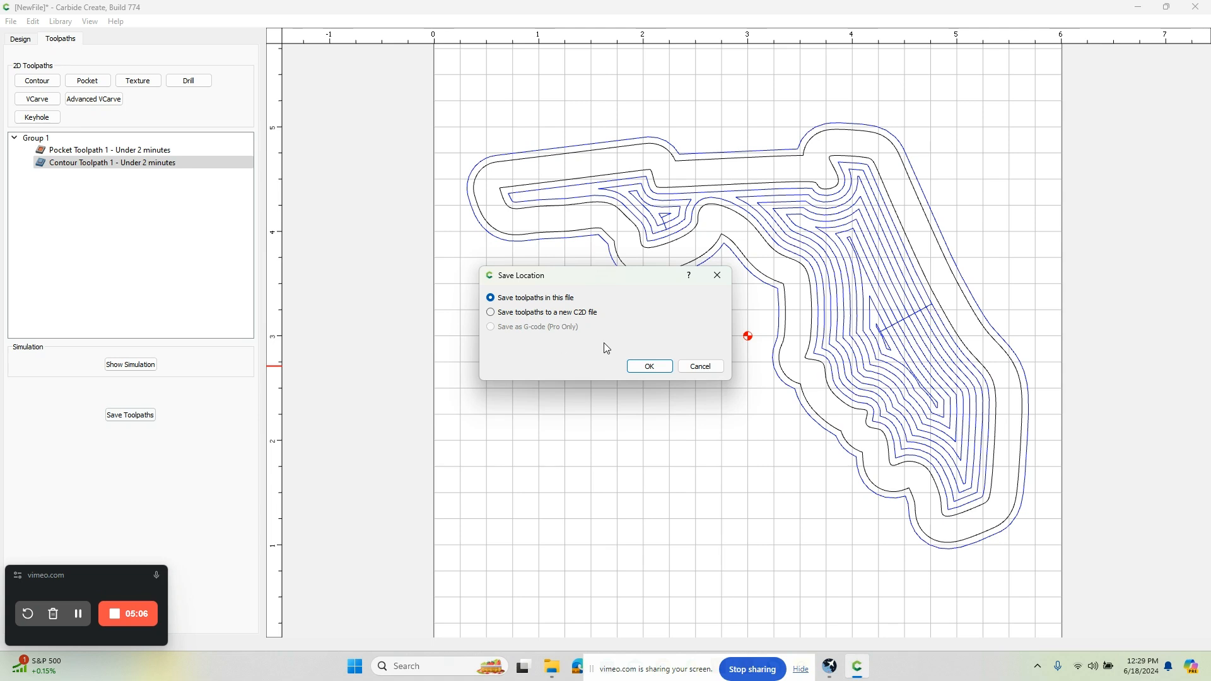
{"action": "left_click", "coordinate": [698, 369]}
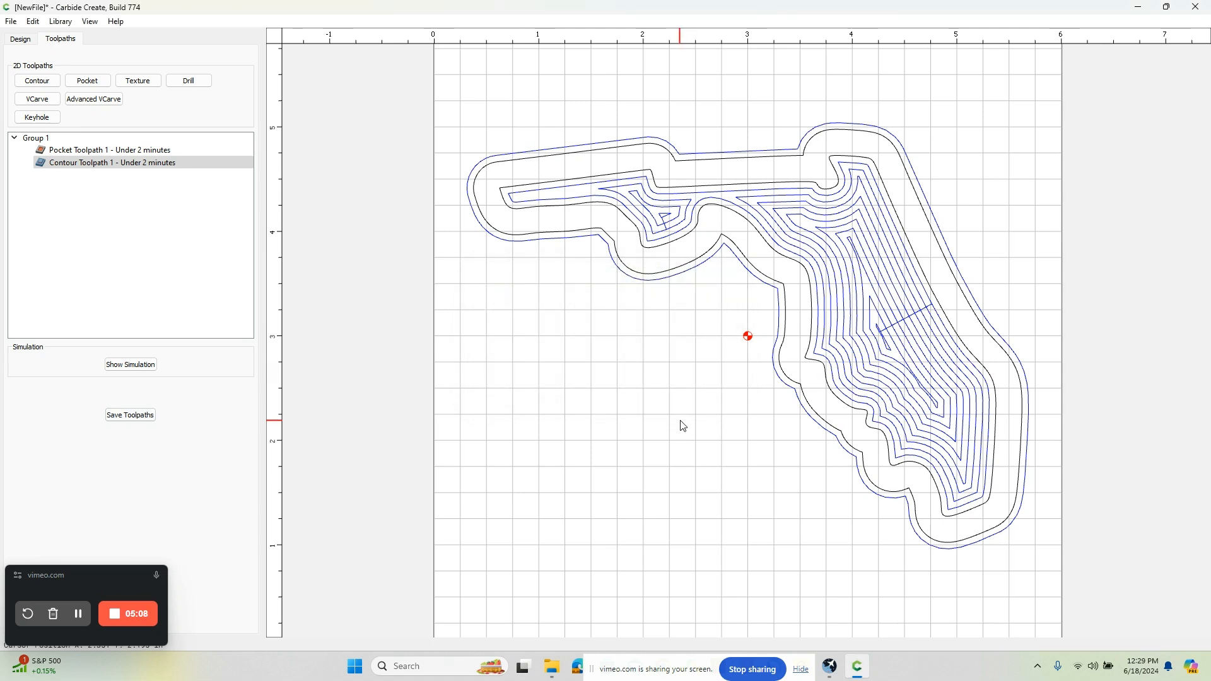